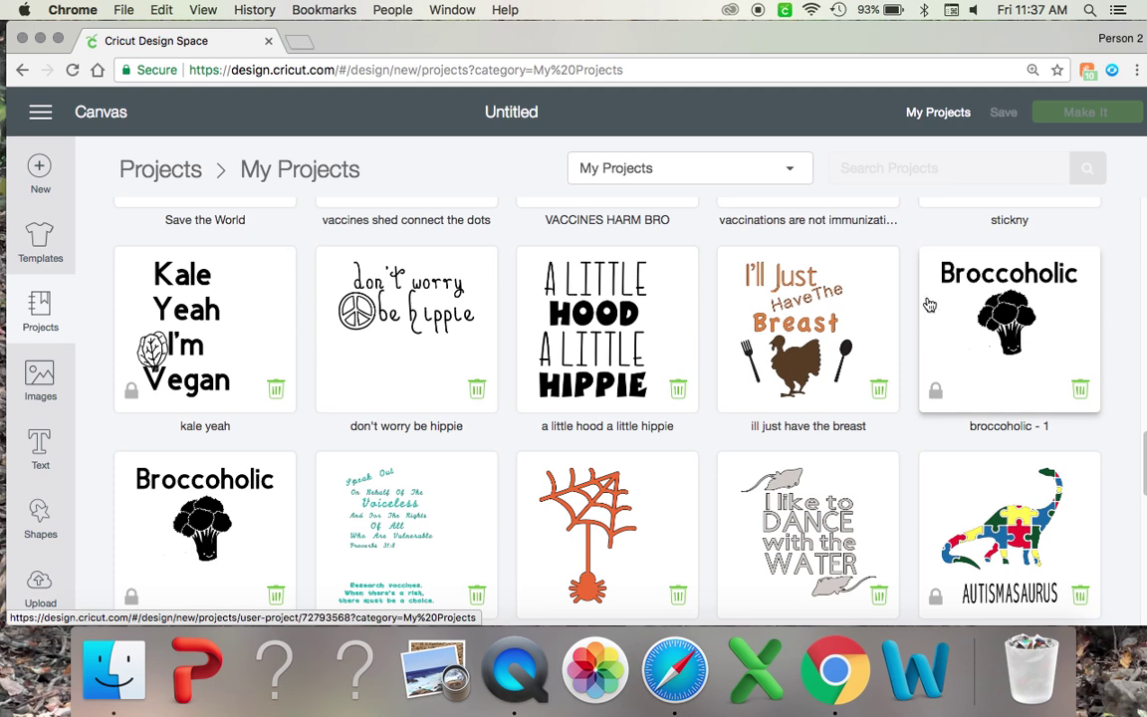
- Scroll through My Projects and open the Not Your Mom project preview
scroll(928, 304, "down", 5)
scroll(924, 320, "down", 15)
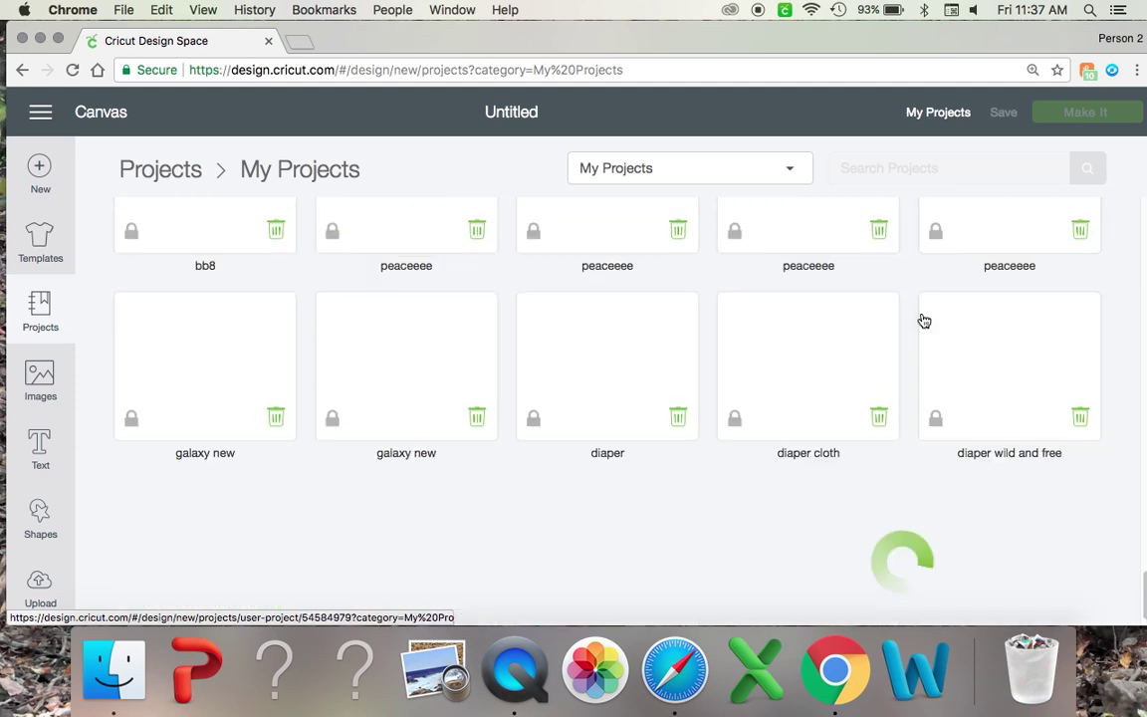
scroll(924, 321, "down", 10)
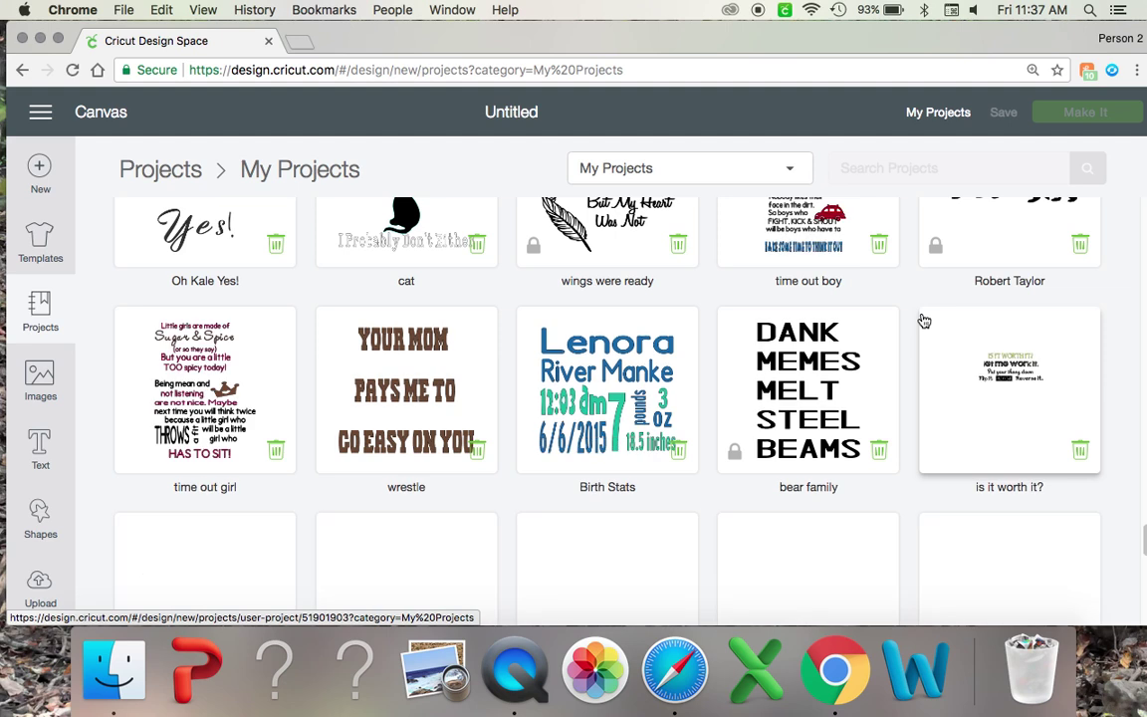
scroll(924, 321, "down", 15)
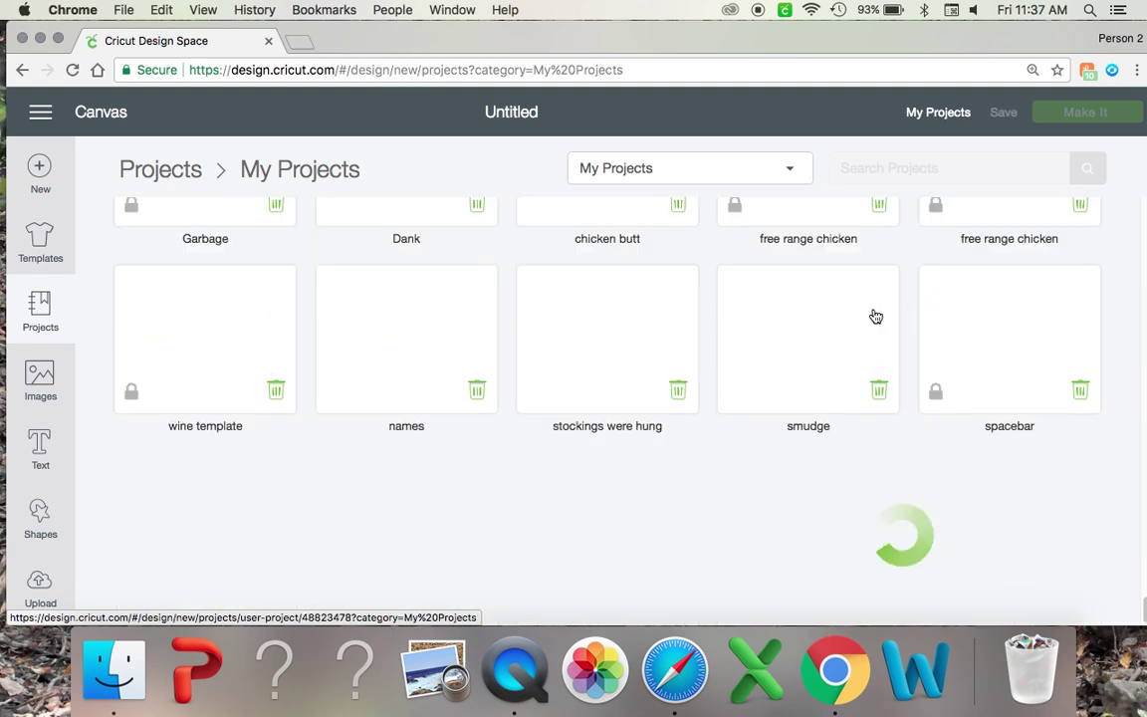
scroll(876, 316, "down", 10)
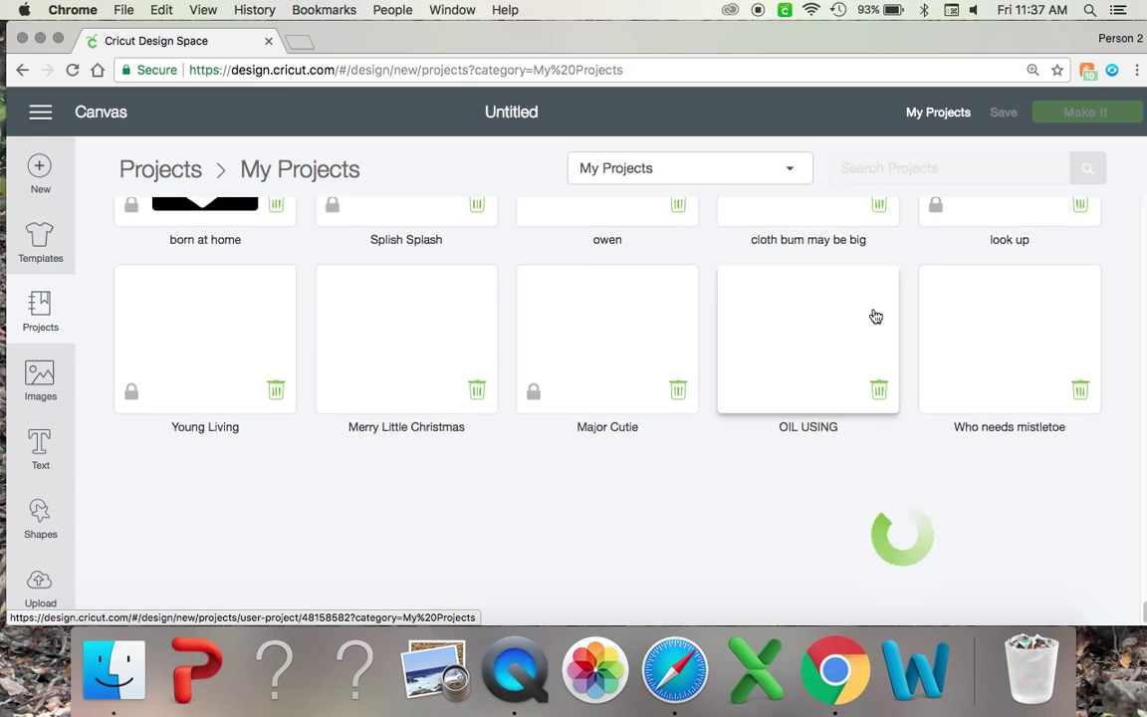
scroll(846, 319, "down", 10)
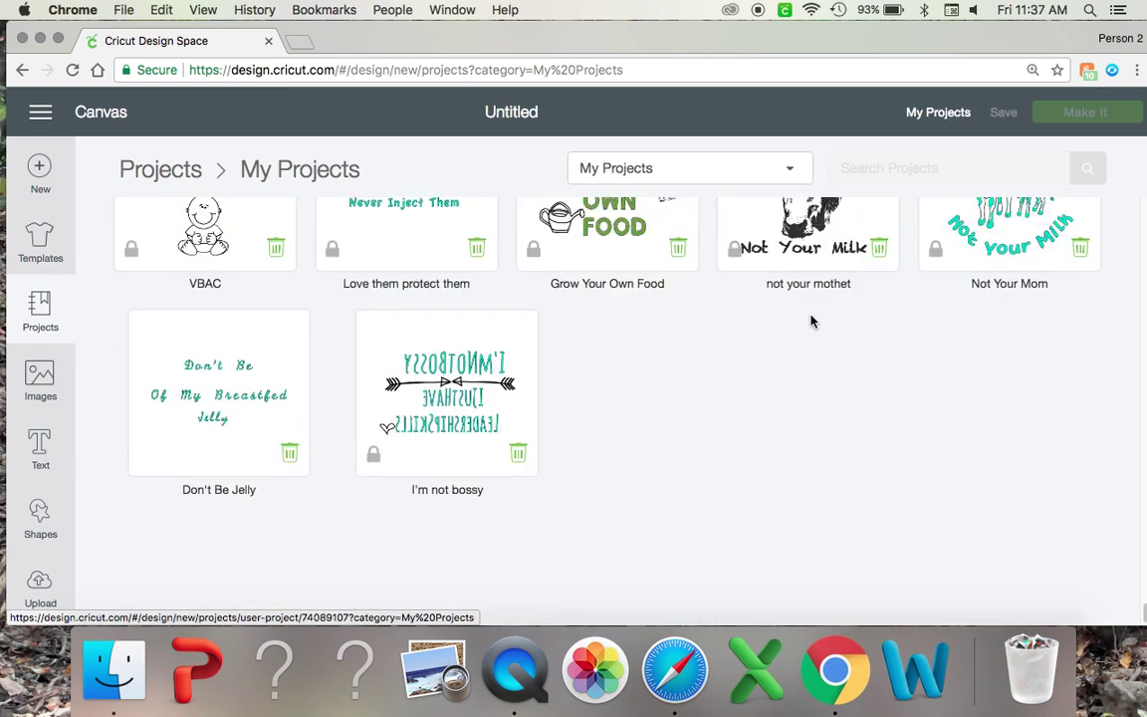
scroll(846, 324, "up", 3)
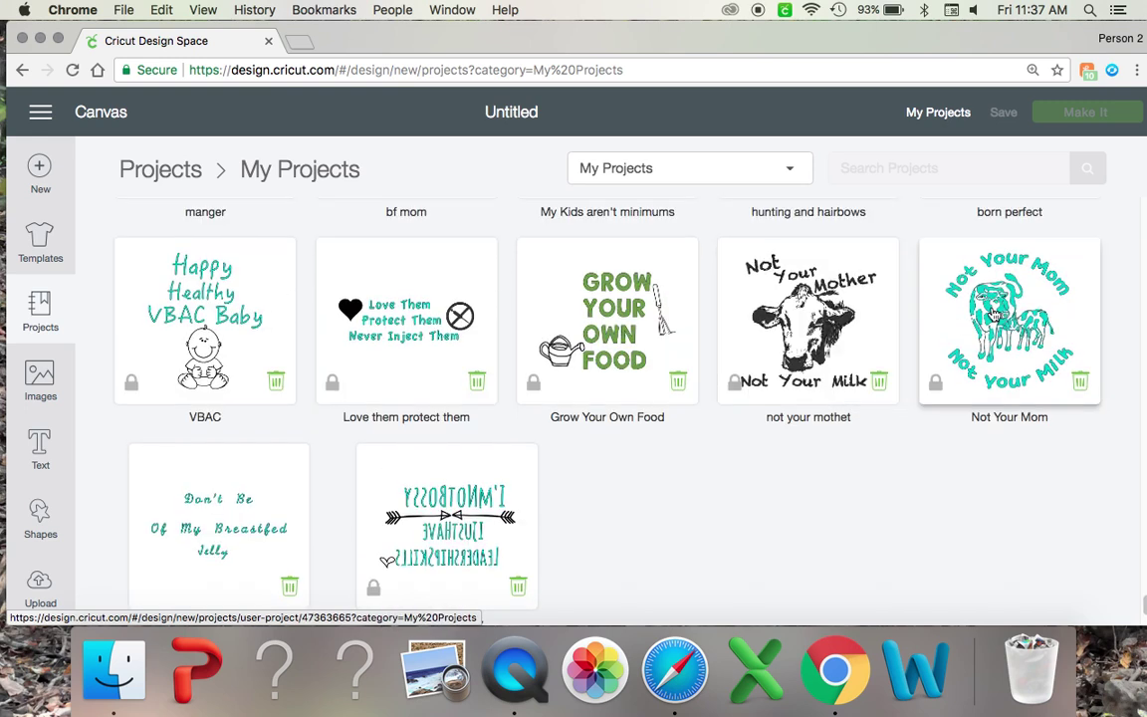
left_click(993, 314)
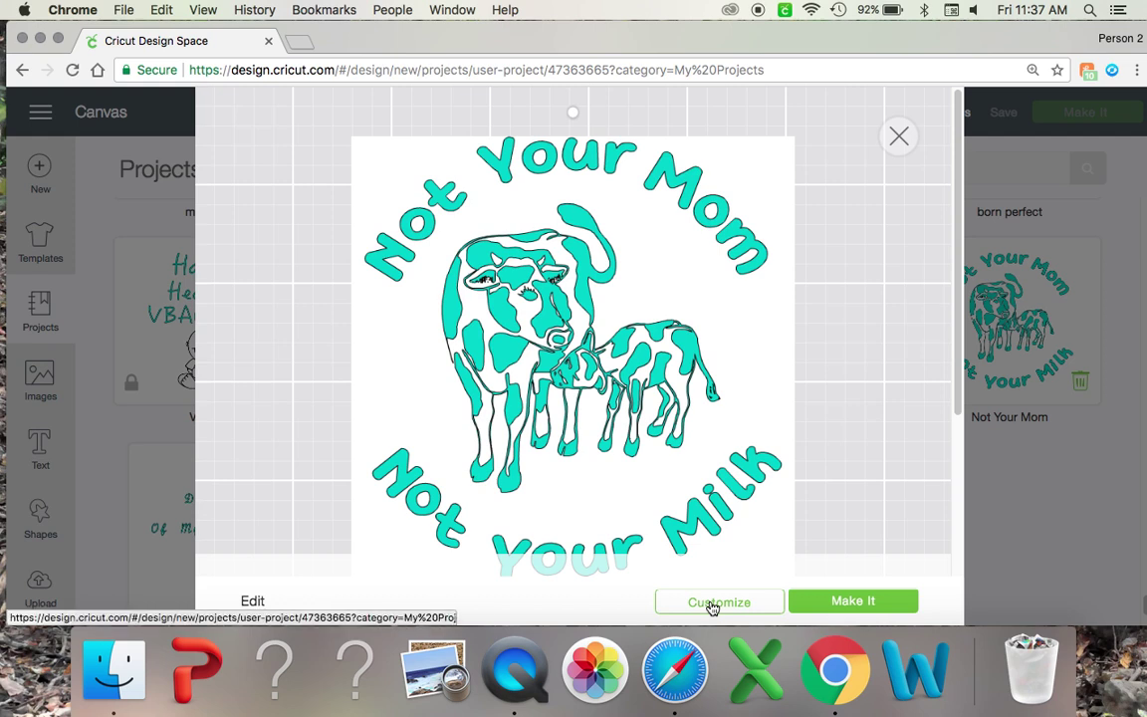
- Customize the Not Your Mom cow design onto the canvas, then send it to Make It
left_click(712, 604)
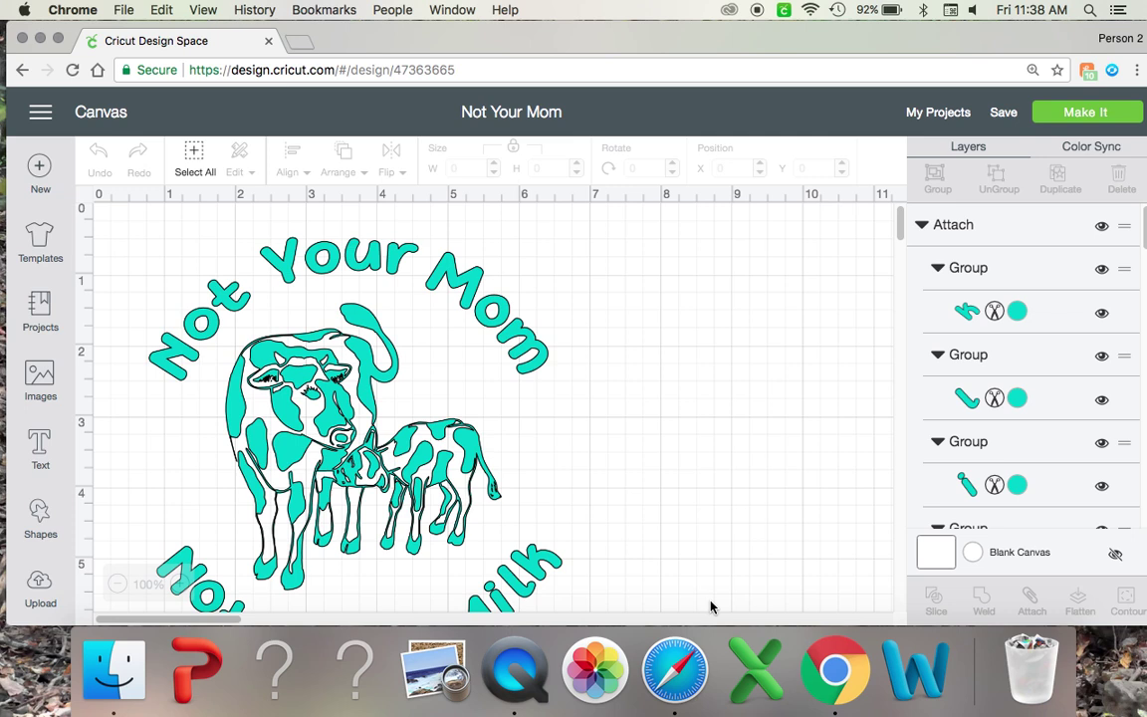
scroll(711, 606, "down", 2)
scroll(710, 607, "down", 2)
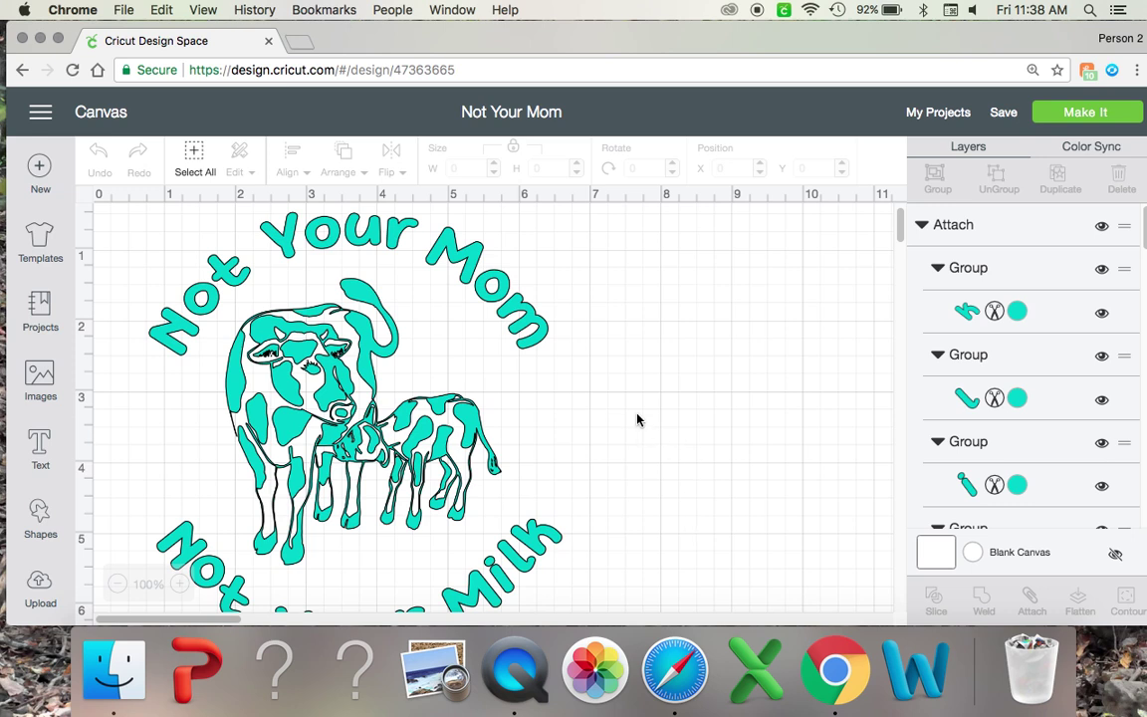
left_click(1096, 107)
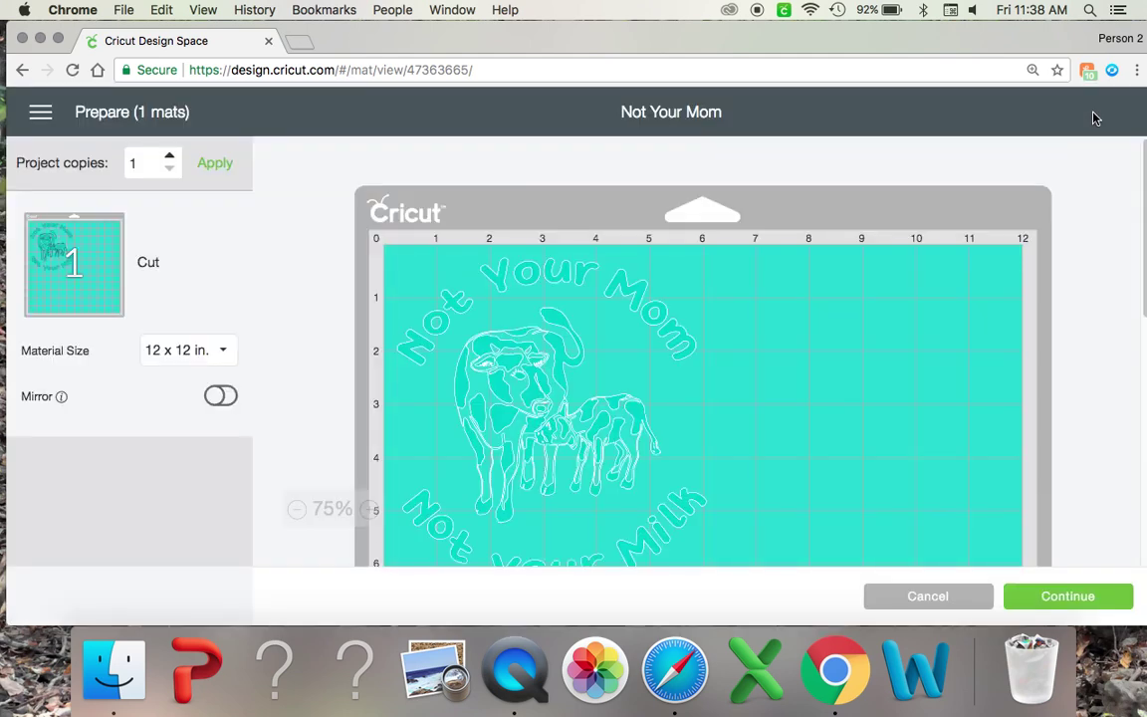
- Continue past the 12 x 12 mat preview, then begin cancelling the pending cut
left_click(1079, 603)
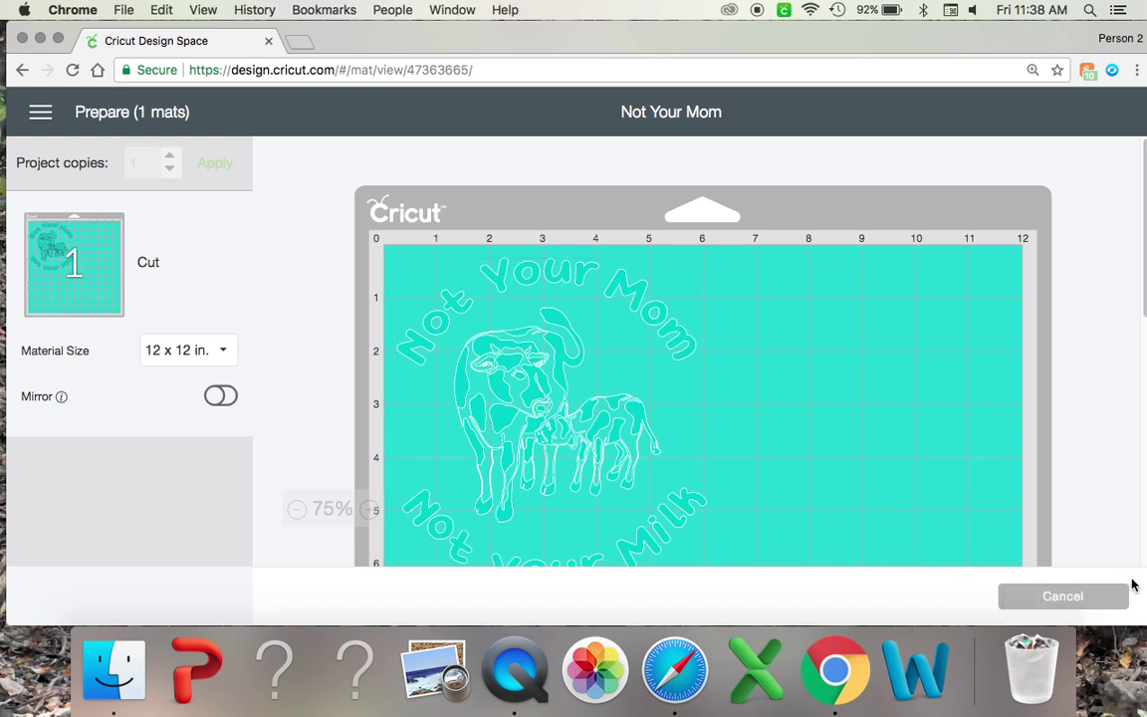
scroll(564, 464, "down", 1)
scroll(564, 464, "down", 5)
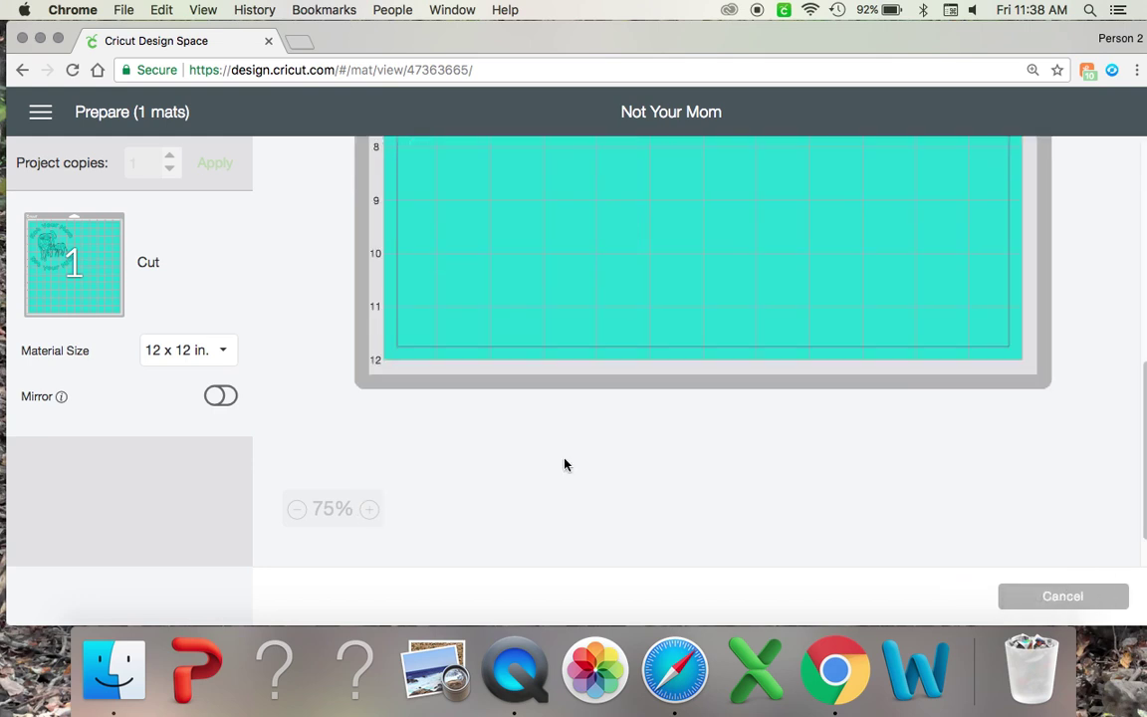
scroll(565, 464, "up", 5)
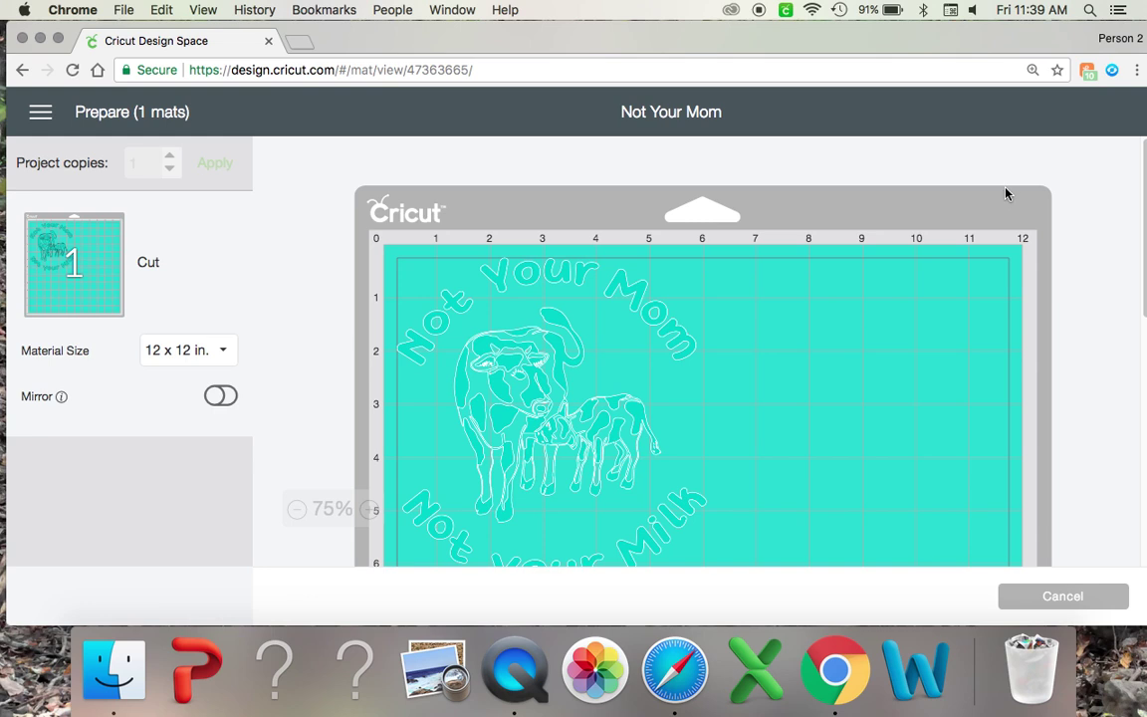
left_click_drag(919, 36, 913, 31)
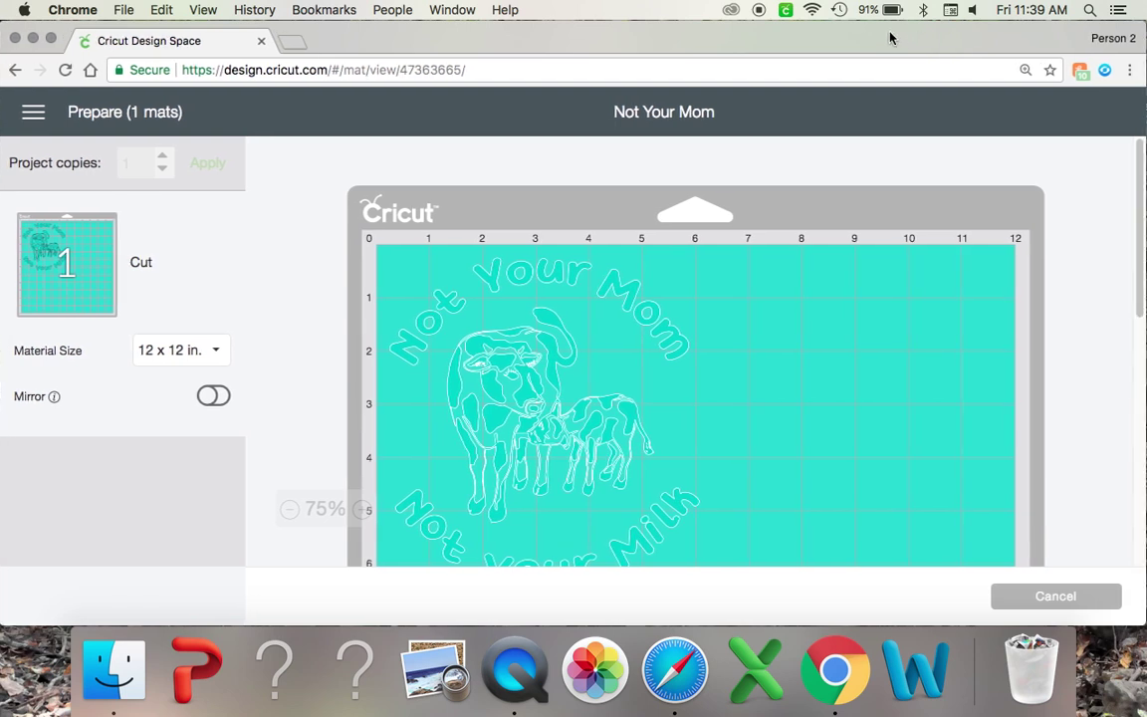
left_click(1054, 596)
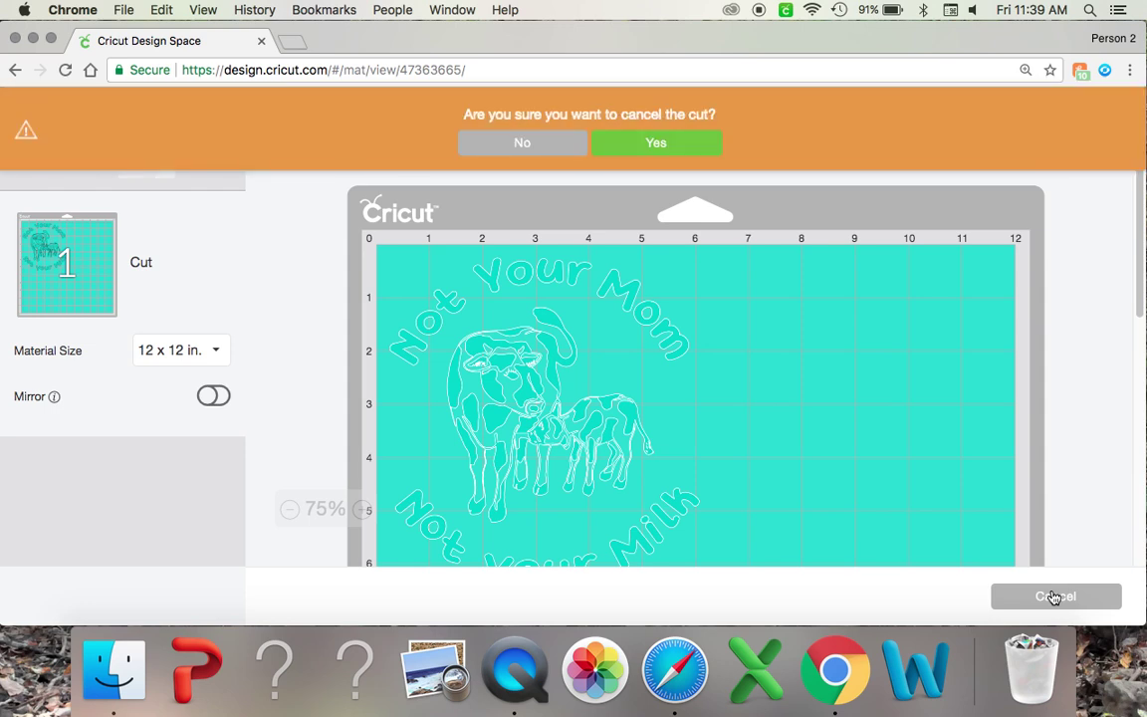
- Confirm cancelling the cut and set the canvas grid to No Grid in Settings
left_click(674, 151)
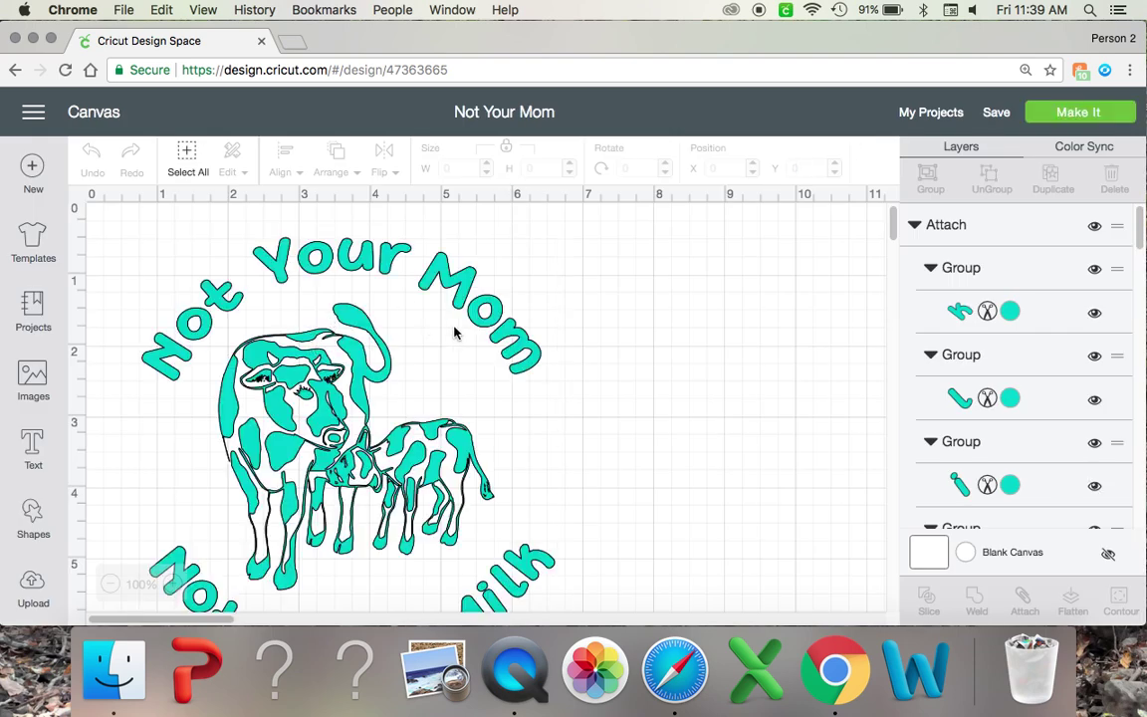
scroll(449, 326, "down", 3)
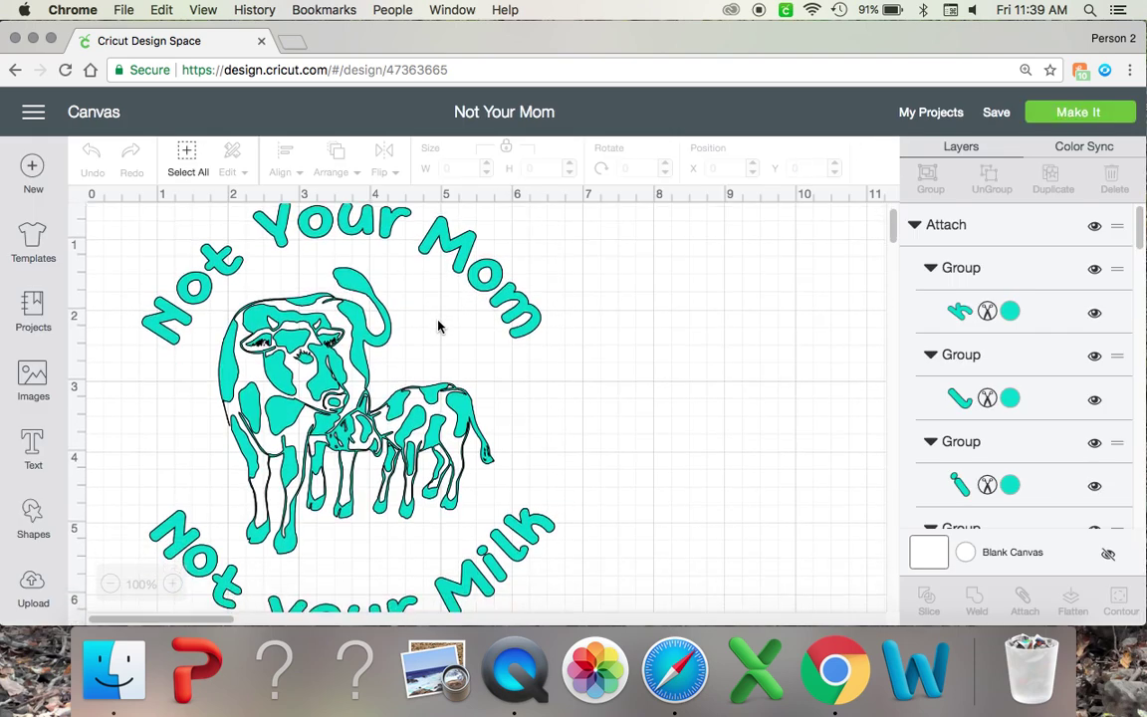
left_click(31, 113)
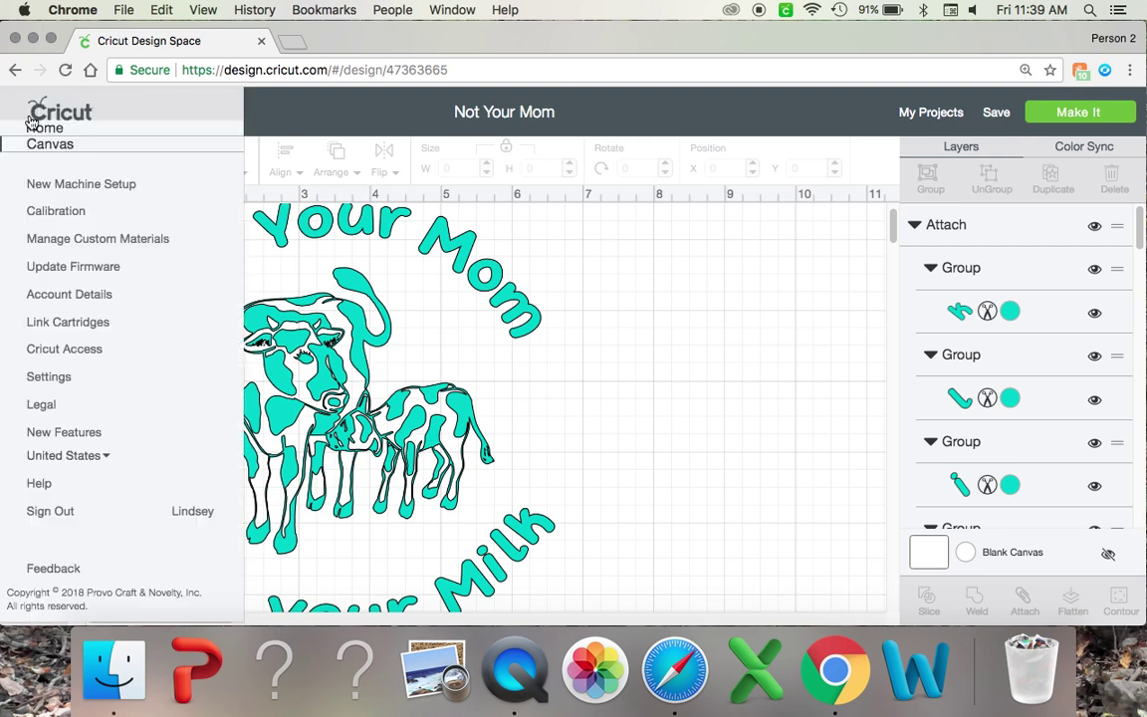
left_click(50, 377)
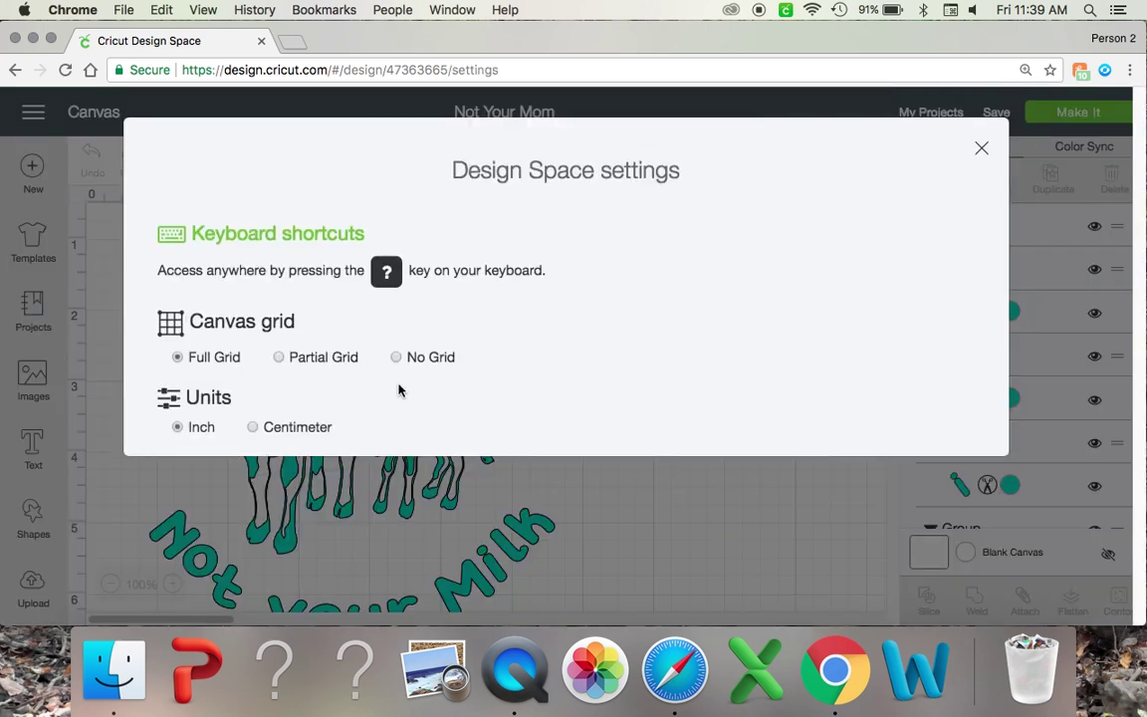
left_click(395, 357)
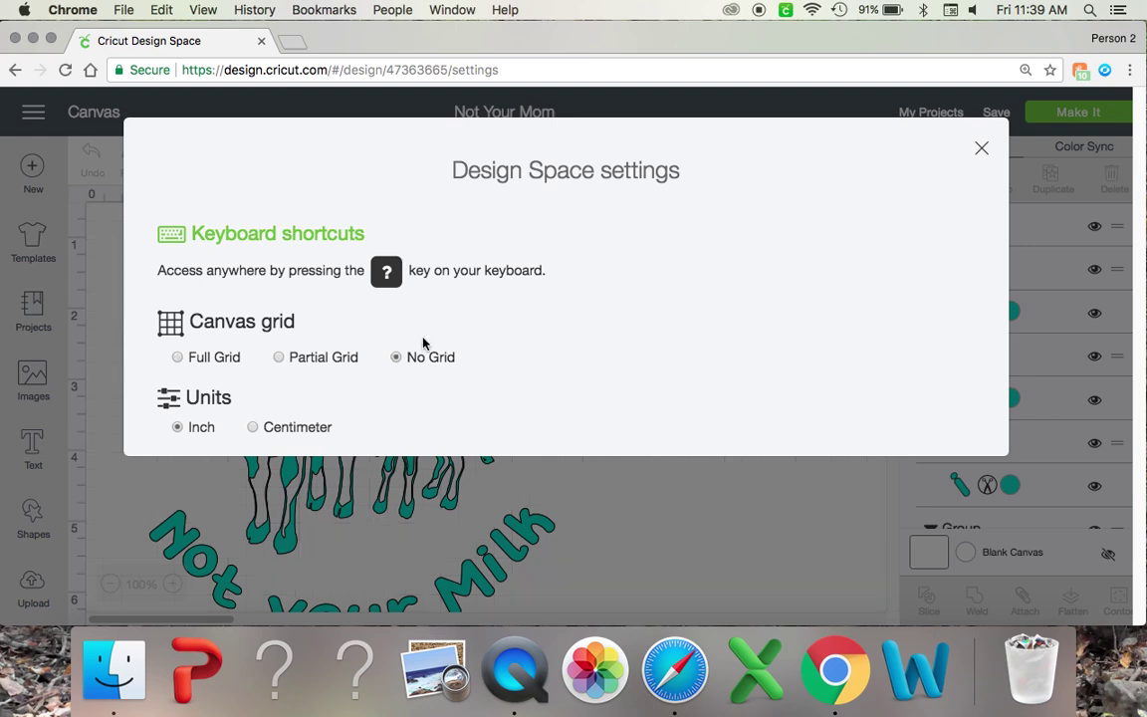
left_click(982, 147)
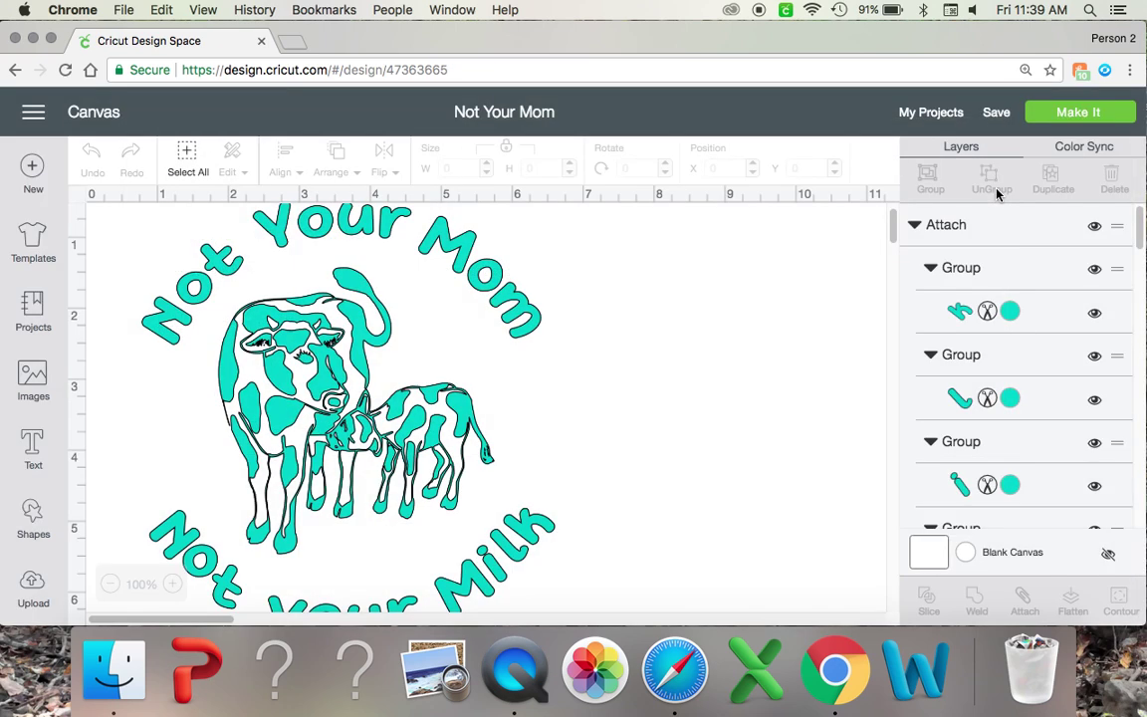
left_click(52, 38)
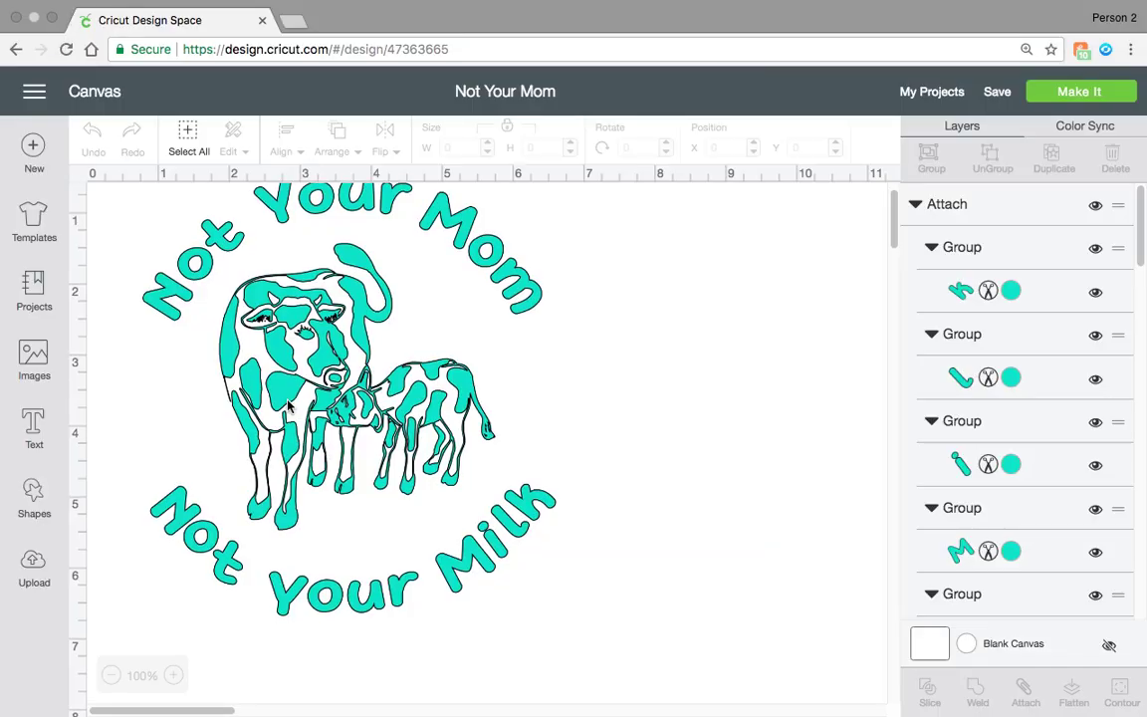
scroll(288, 404, "up", 2)
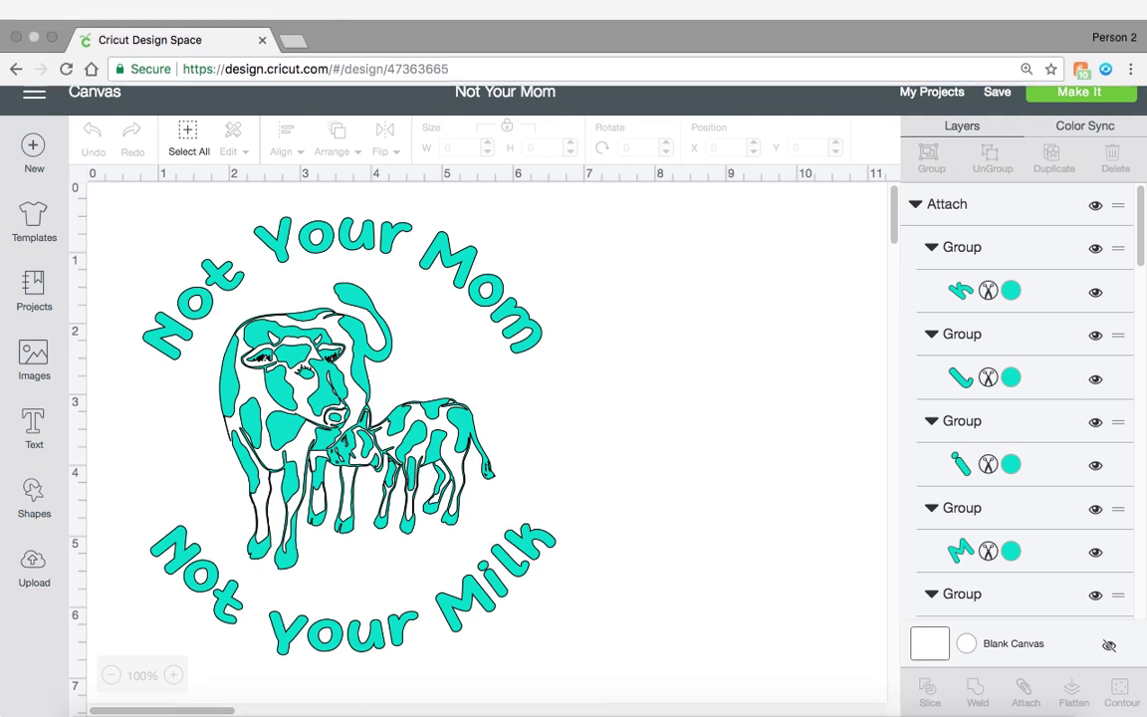
mouse_move(574, 713)
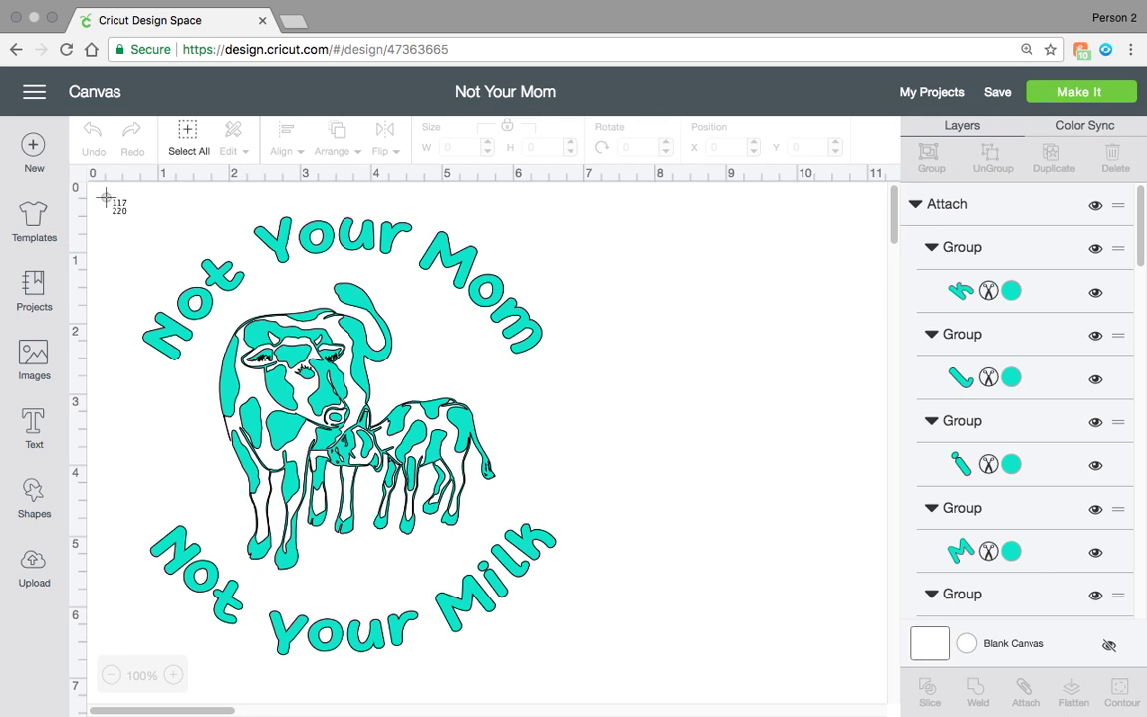
left_click_drag(105, 198, 587, 664)
- Start a new project and upload the cow design screenshot from the Desktop
left_click(39, 163)
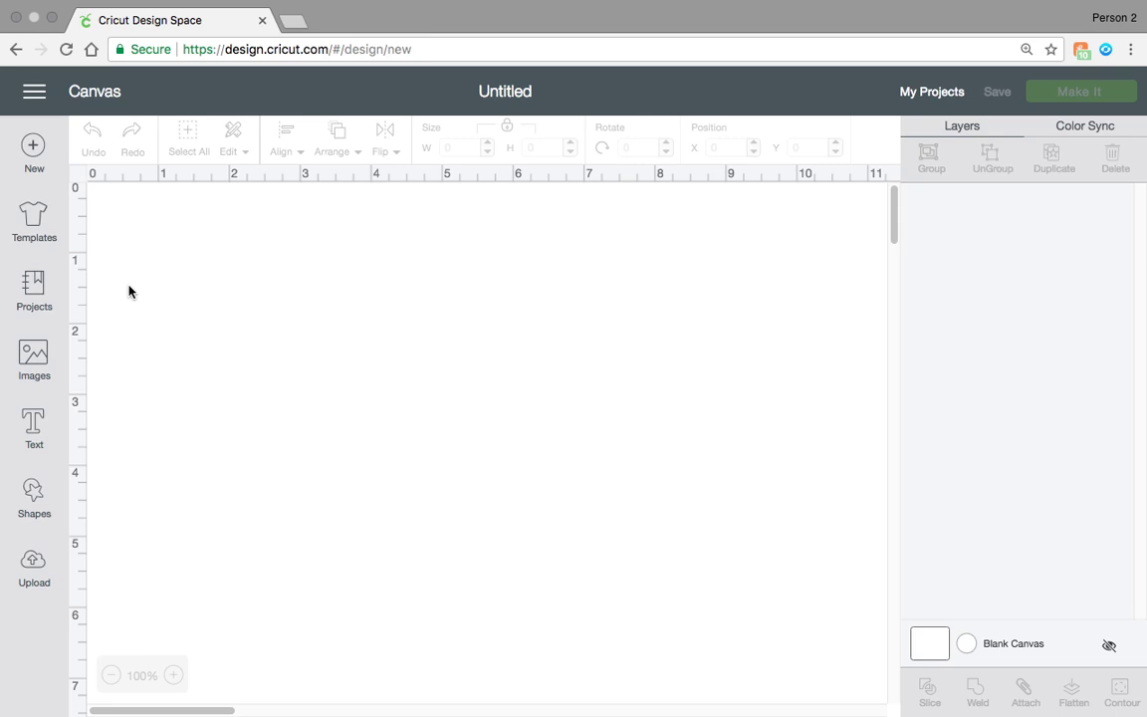
left_click(36, 566)
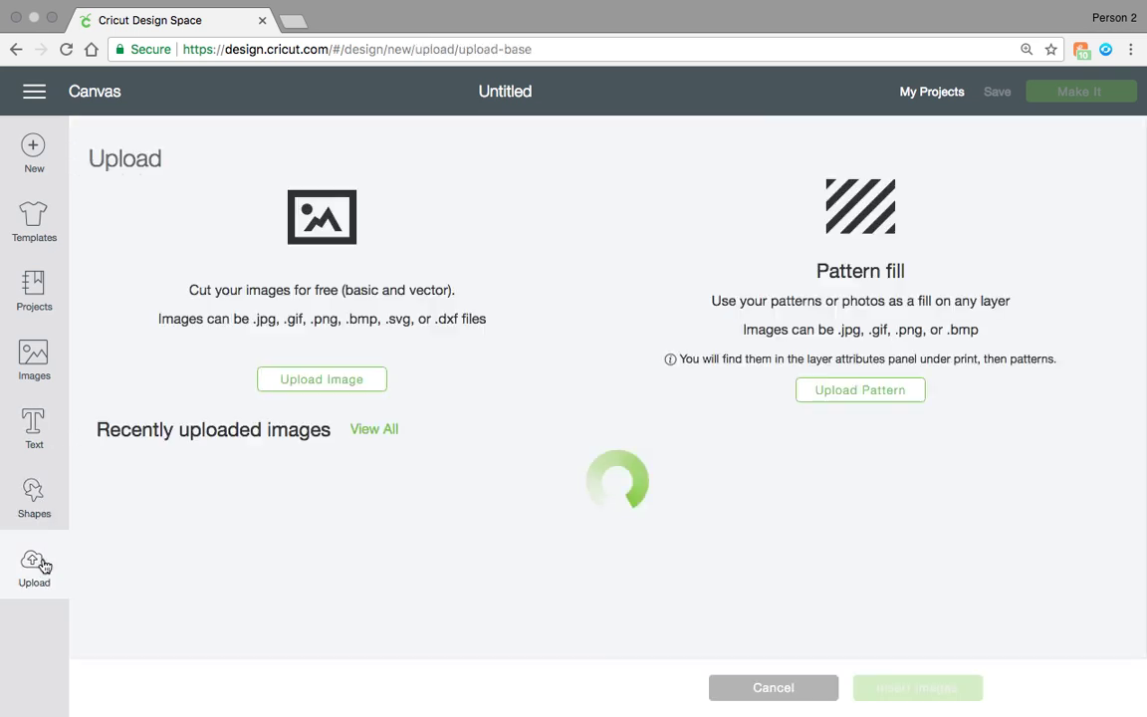
left_click(328, 386)
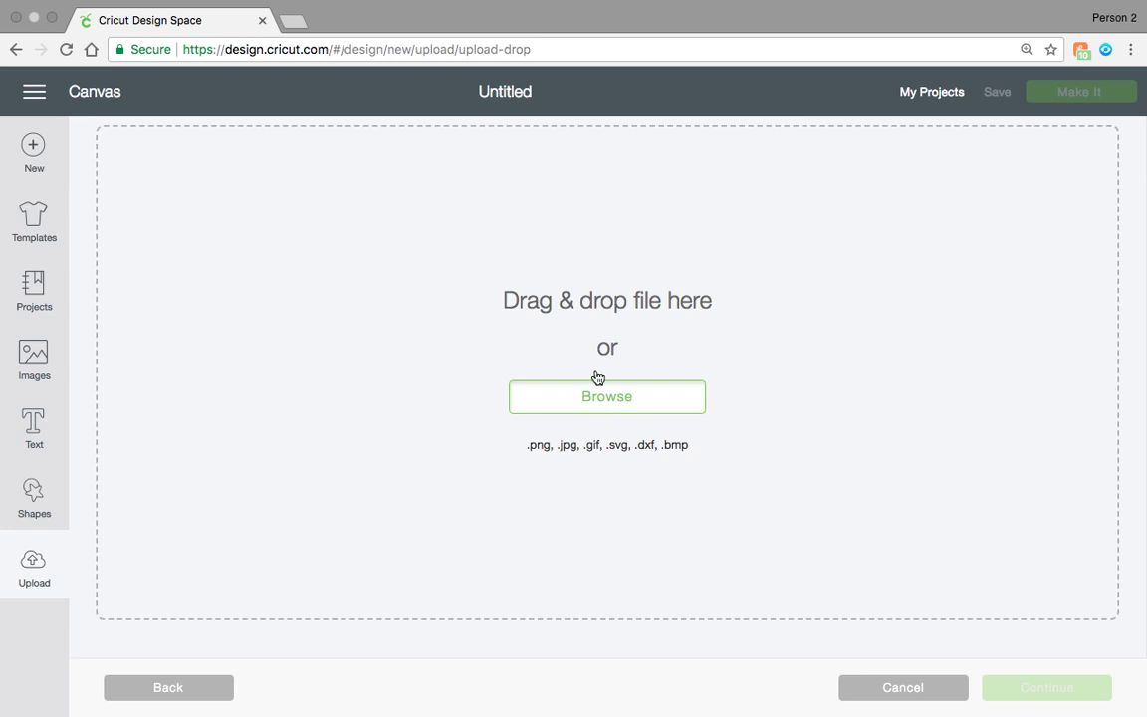
left_click(618, 263)
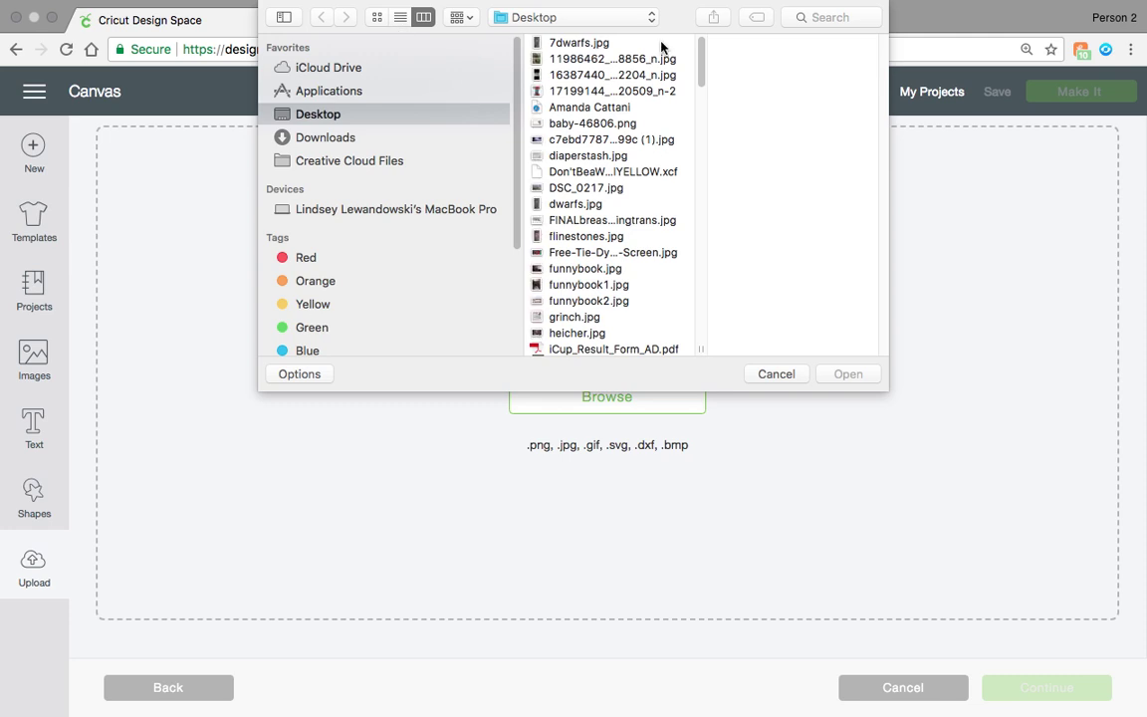
left_click_drag(701, 70, 702, 285)
left_click(636, 223)
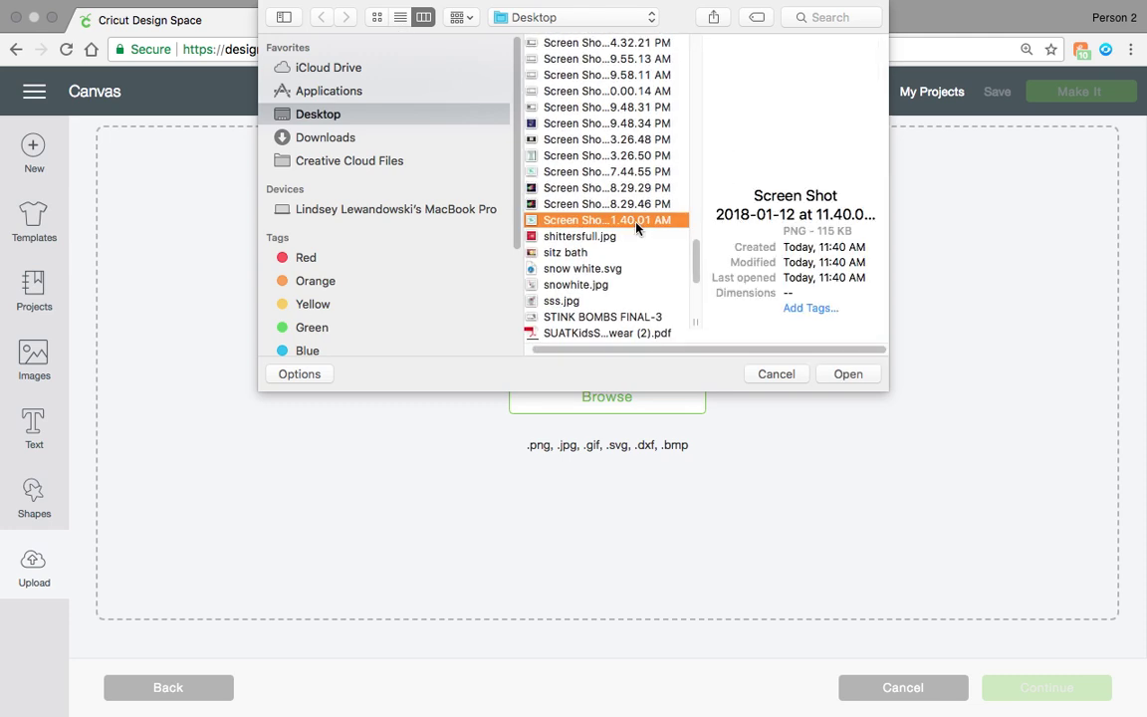
double_click(636, 221)
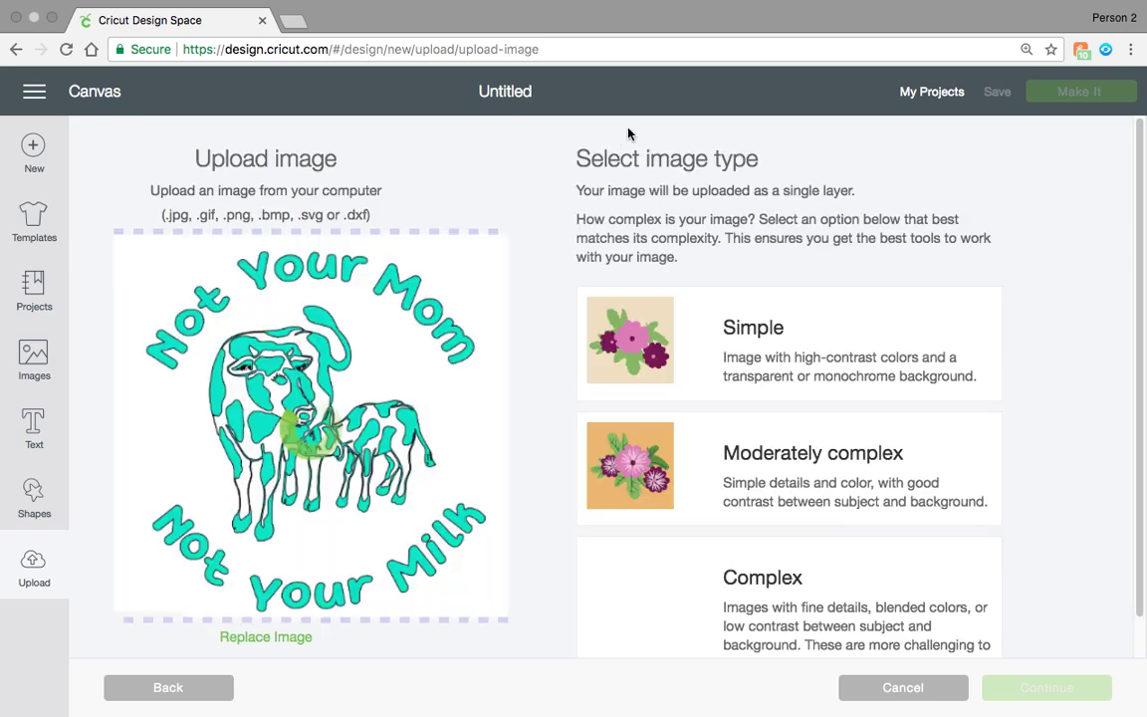
- Mark the screenshot as Complex and erase its white background with Select & Erase
left_click(734, 609)
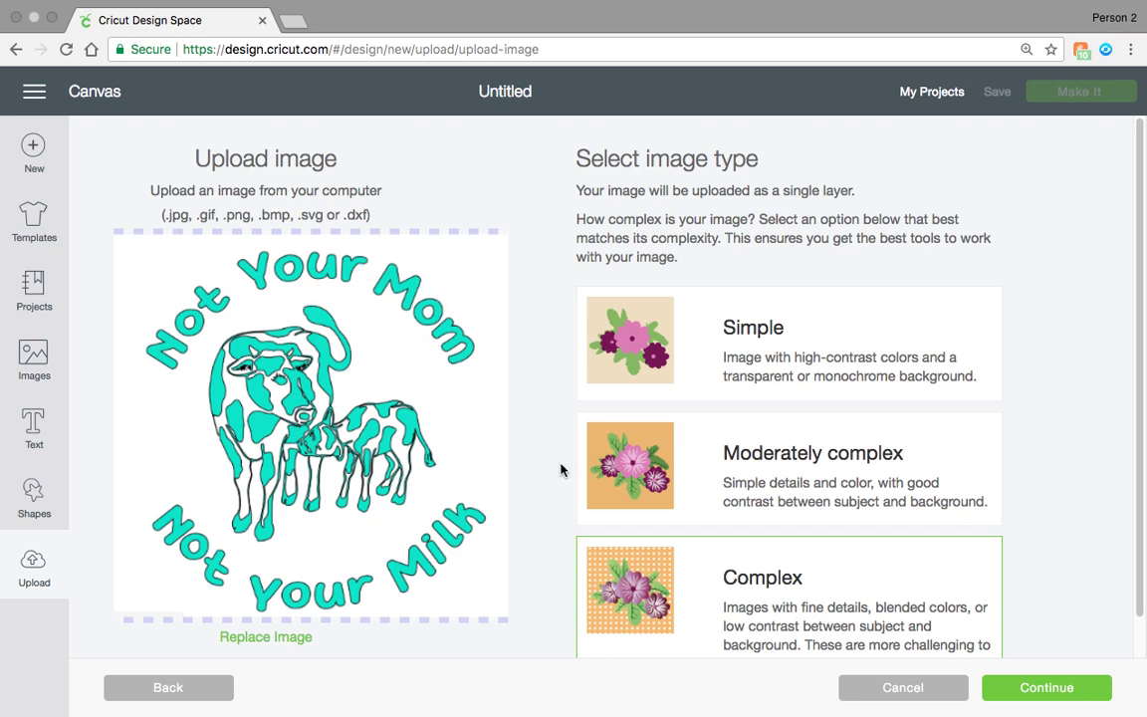
left_click(1026, 686)
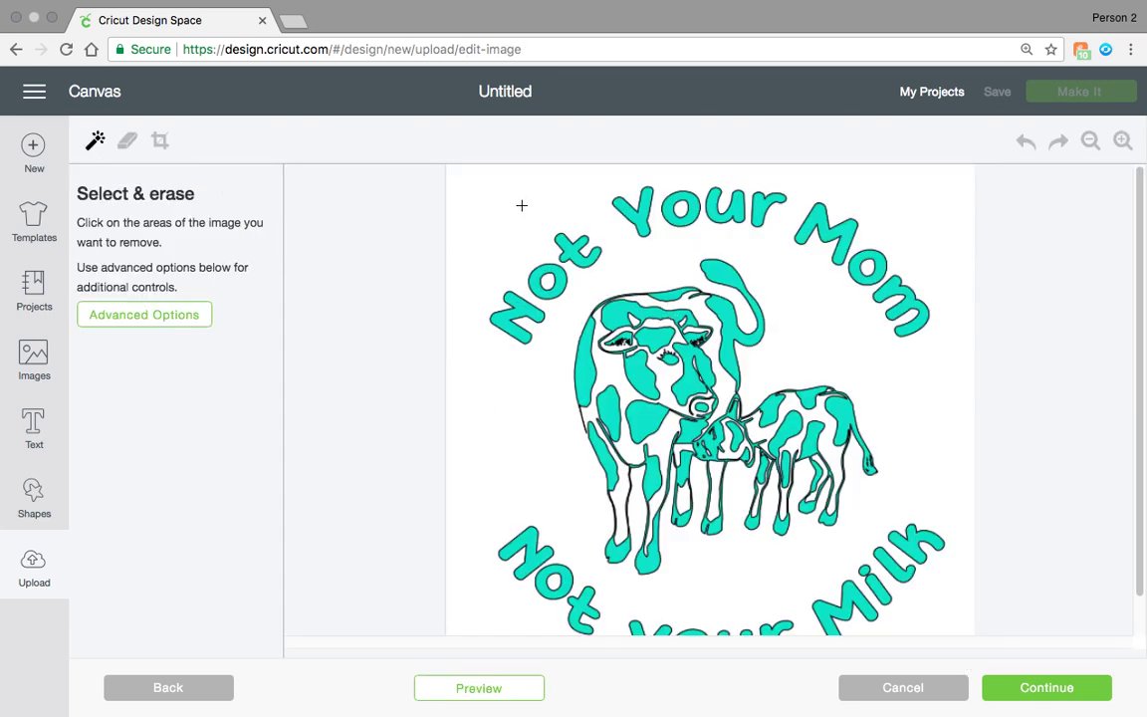
left_click(504, 257)
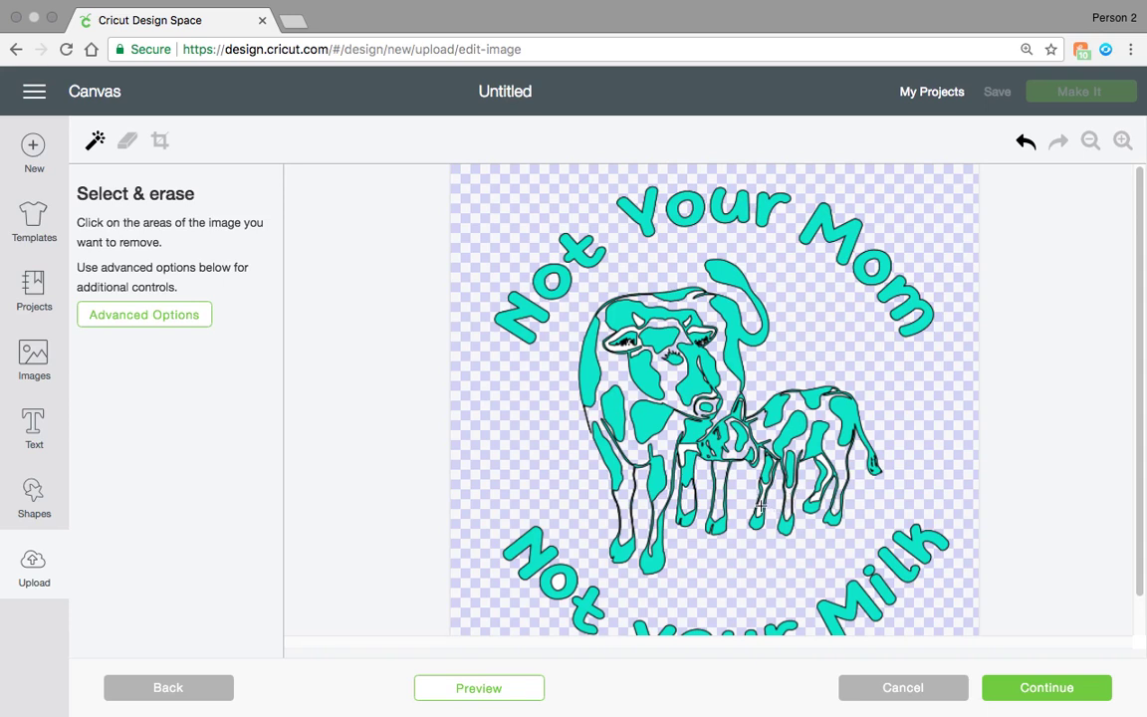
scroll(654, 528, "down", 2)
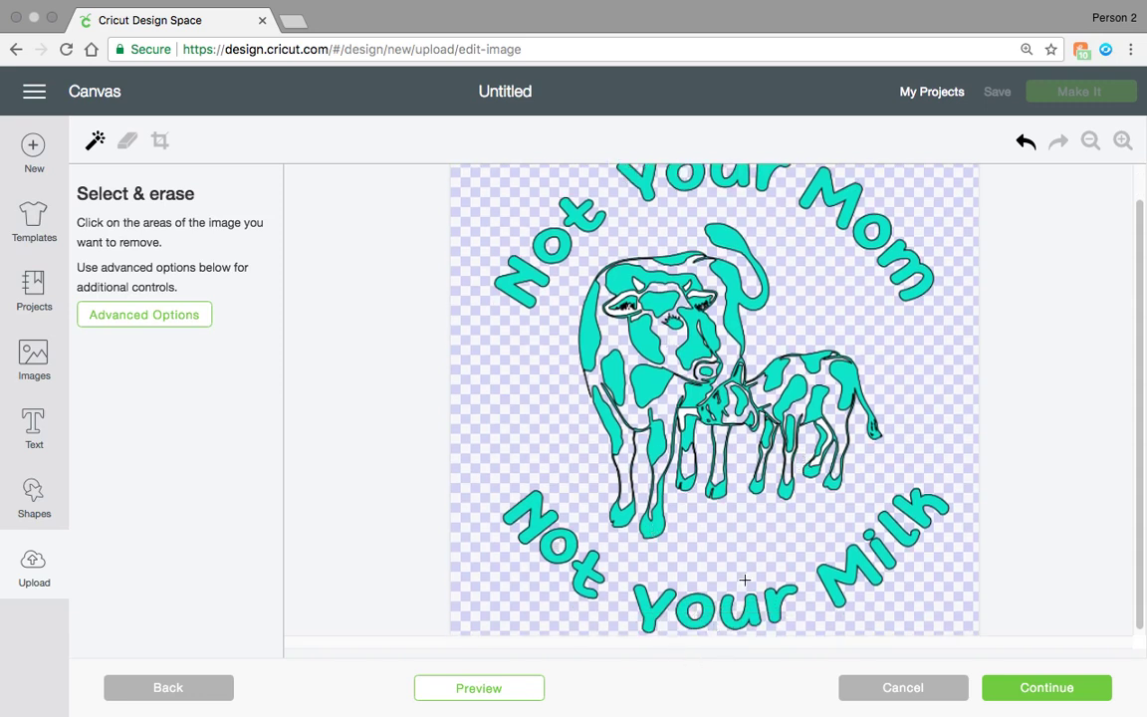
left_click(1001, 688)
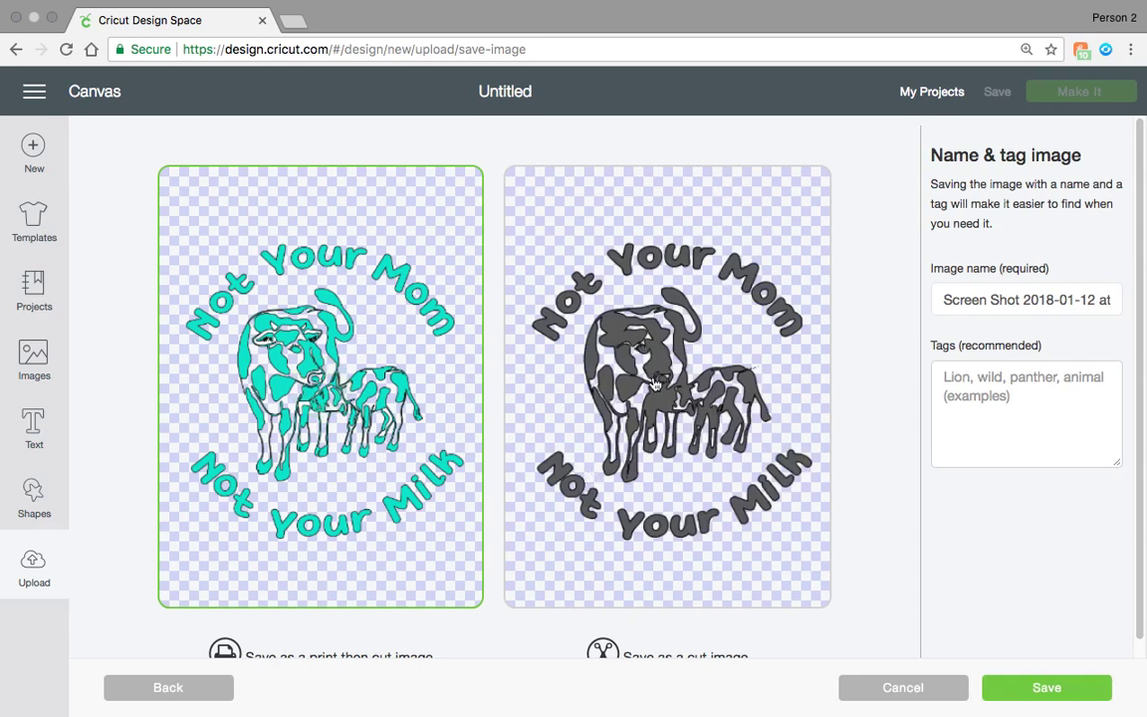
- Save the upload as a cut image, insert it, and resize it to 4.135 x 4.392 in
left_click(608, 347)
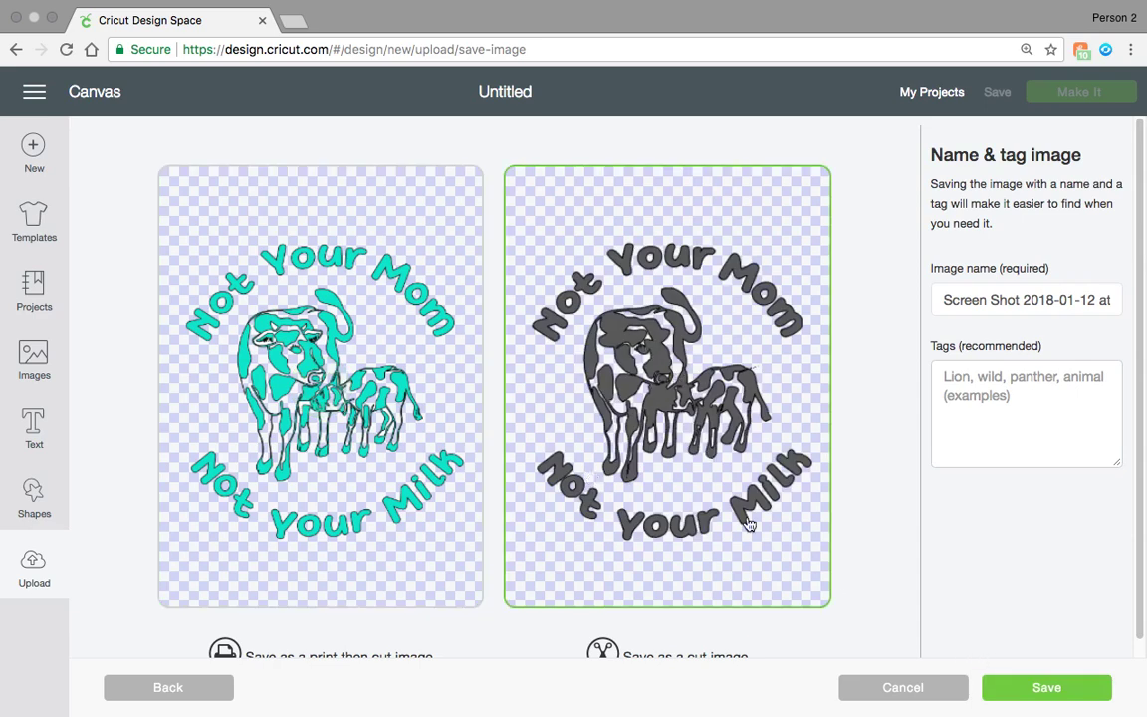
left_click(1044, 689)
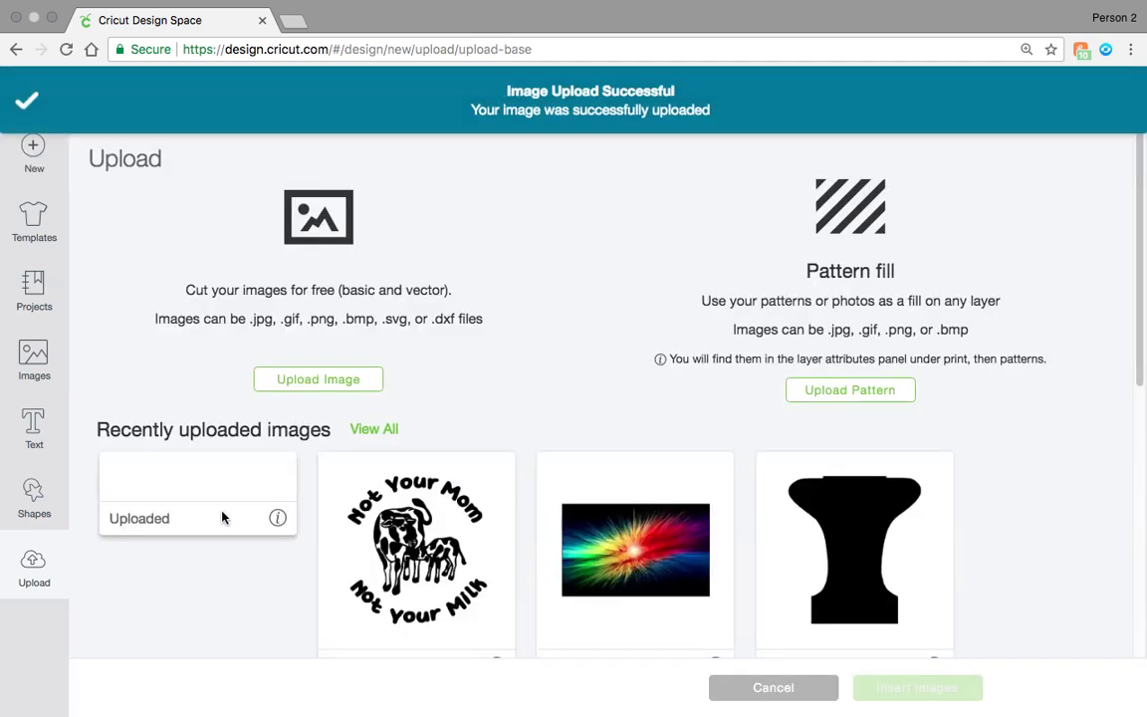
left_click(204, 468)
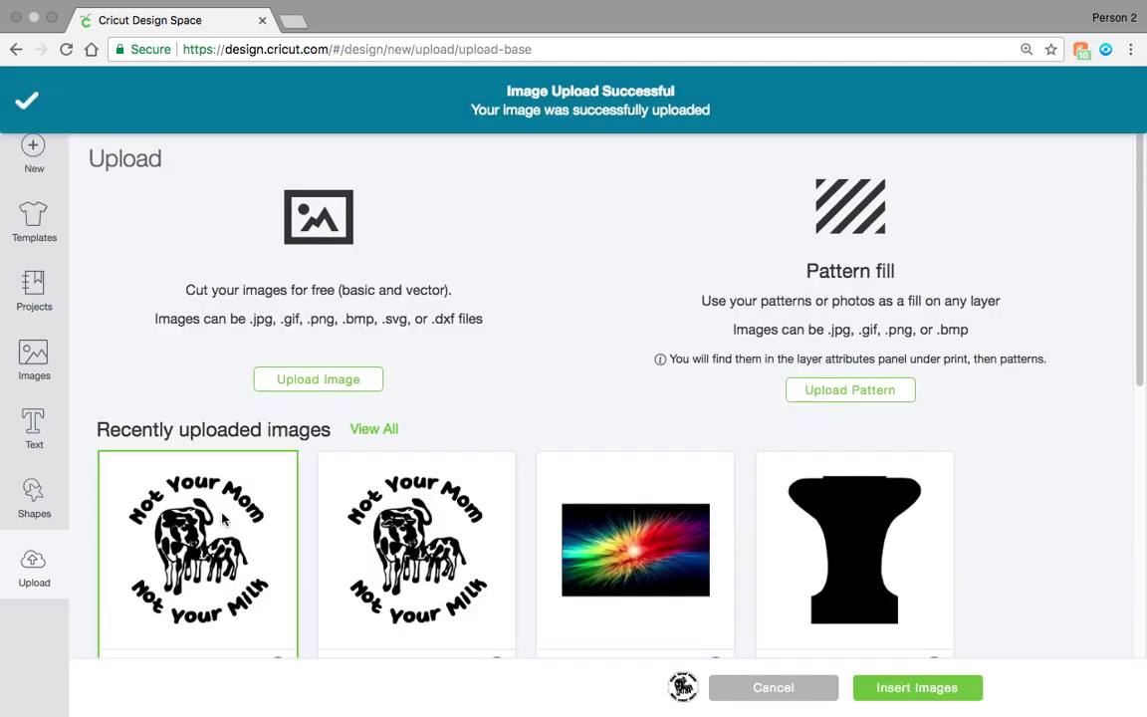
left_click(942, 687)
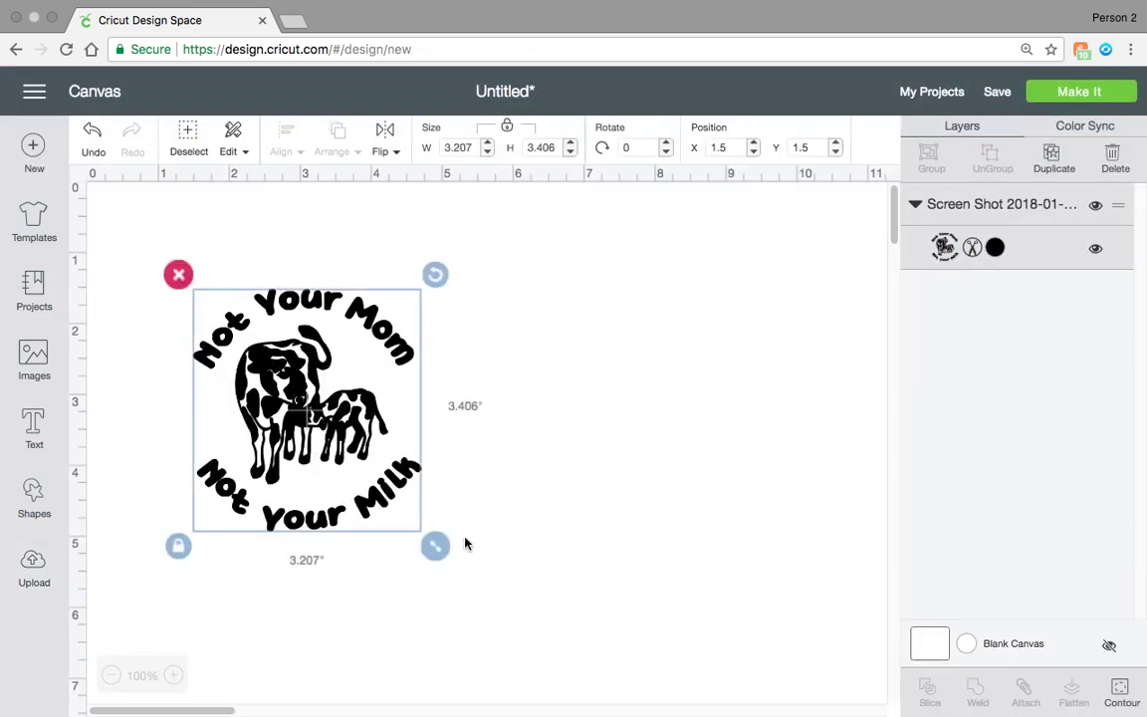
left_click_drag(435, 546, 502, 612)
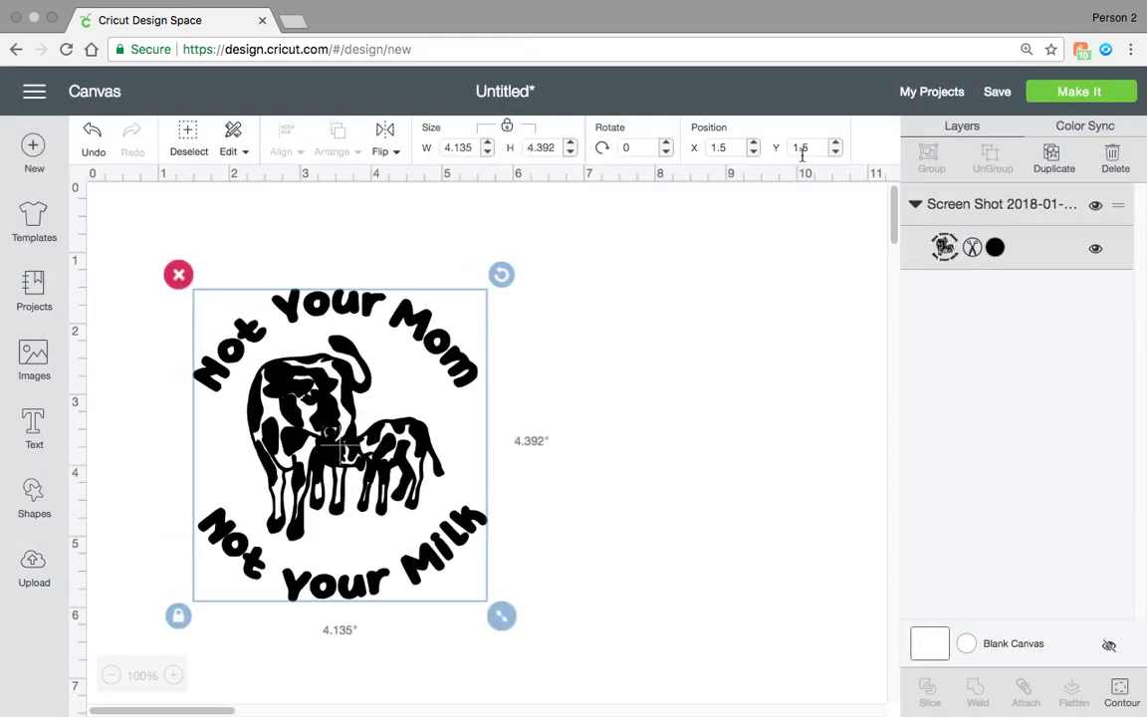
- Place the cow design on a 12 x 12 cut mat and continue to the connect-machine step
left_click(1120, 93)
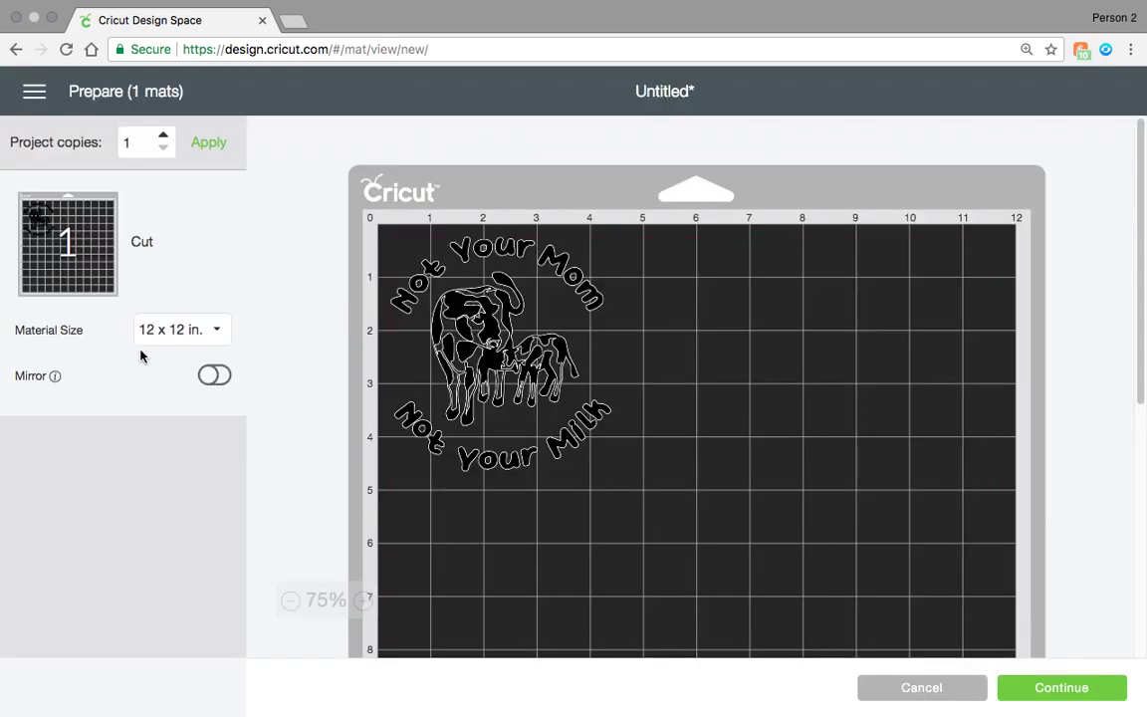
left_click(1085, 689)
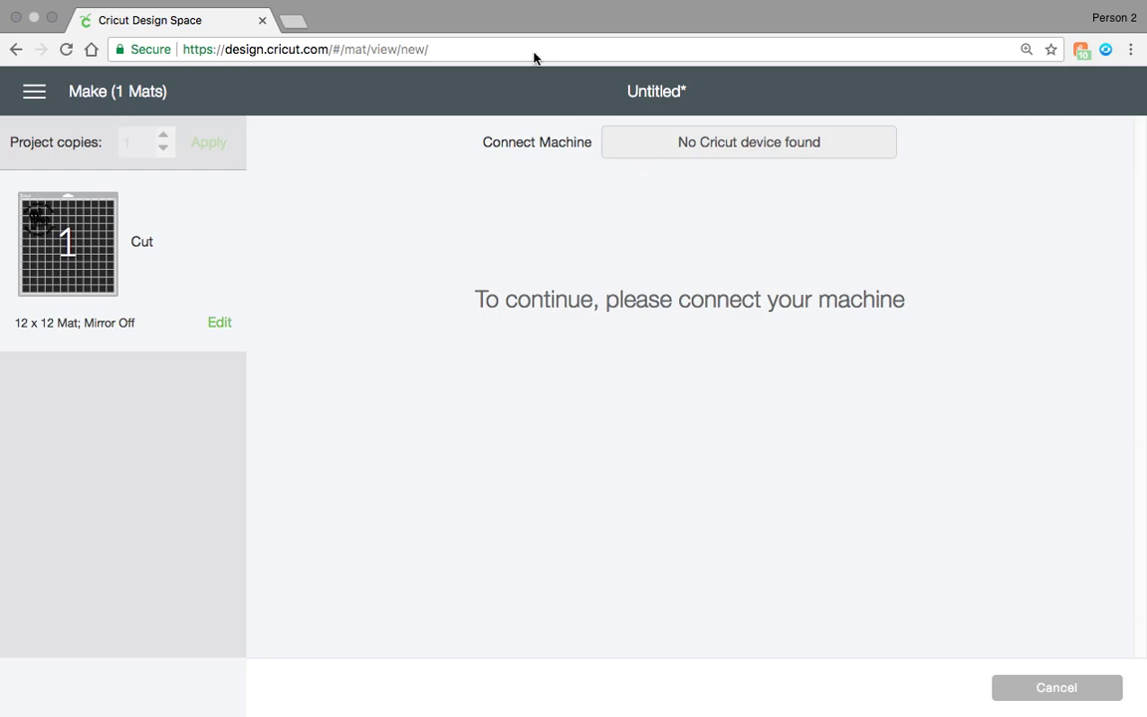
left_click(53, 18)
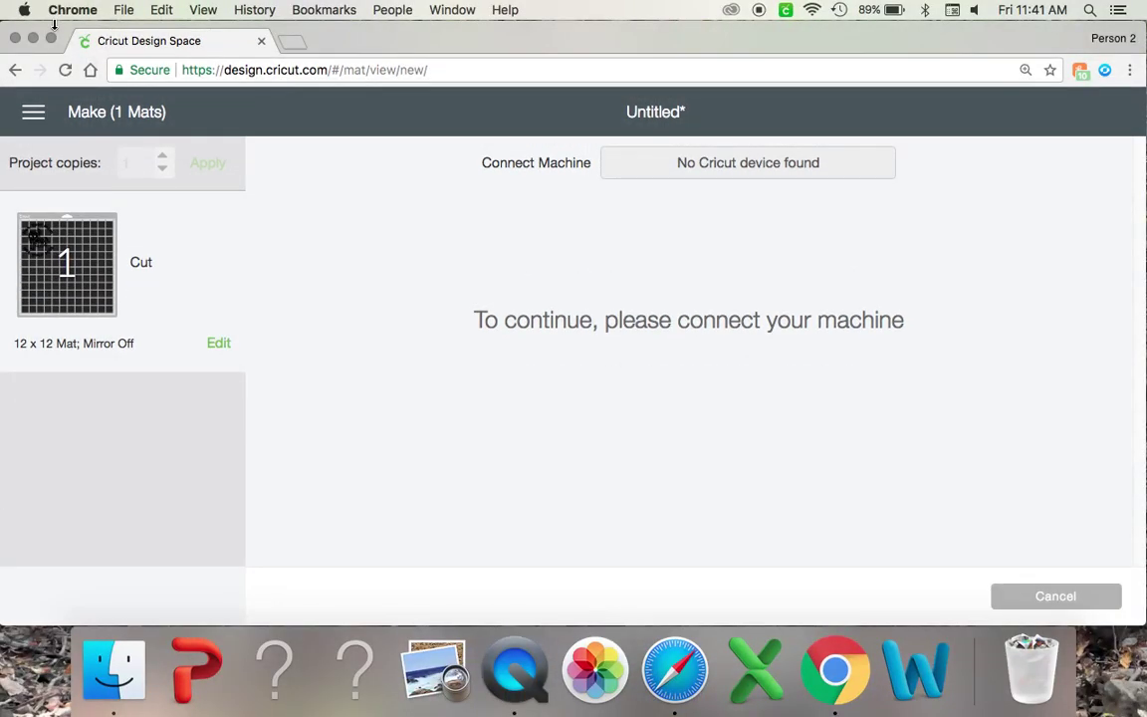